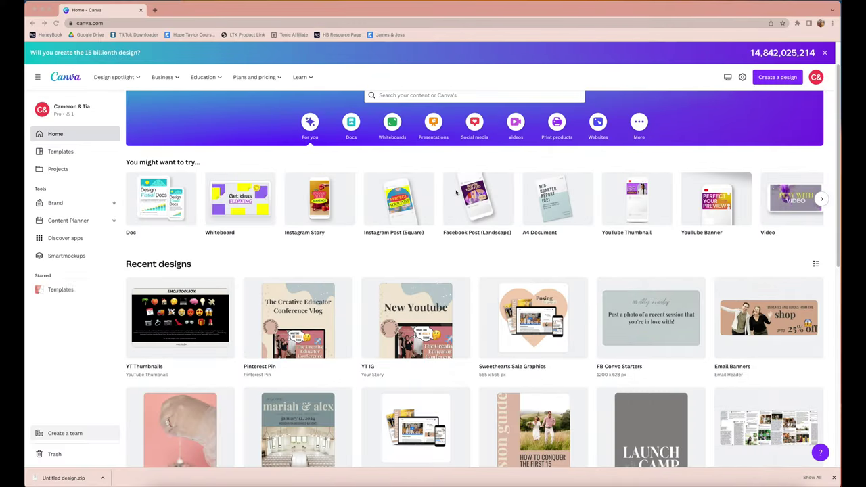
- Create a new blank Instagram Post (Square) design
{"action": "left_click", "coordinate": [396, 205]}
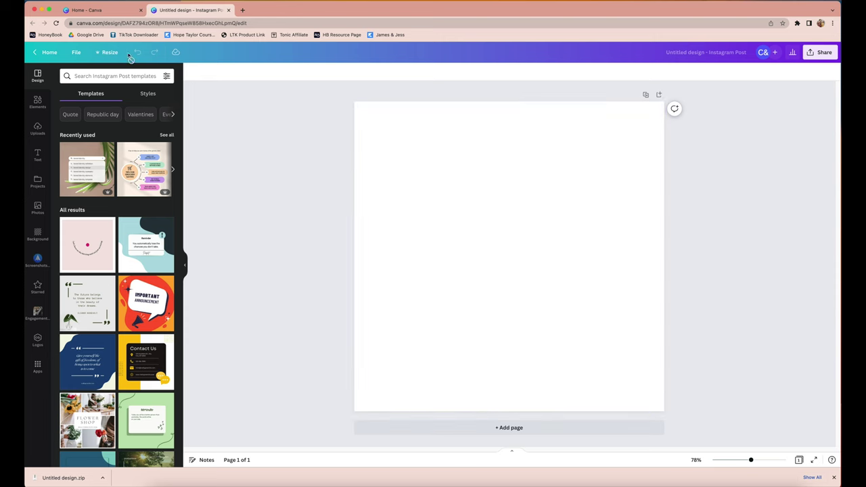
- Bring up the full stock Photos library from Elements and browse the trending photos
{"action": "left_click", "coordinate": [38, 103]}
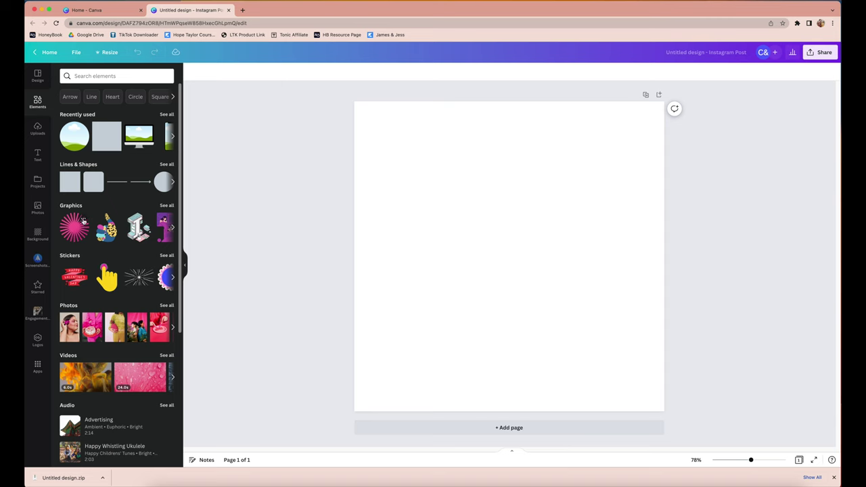
{"action": "scroll", "coordinate": [156, 258], "scroll_direction": "down", "scroll_amount": 1}
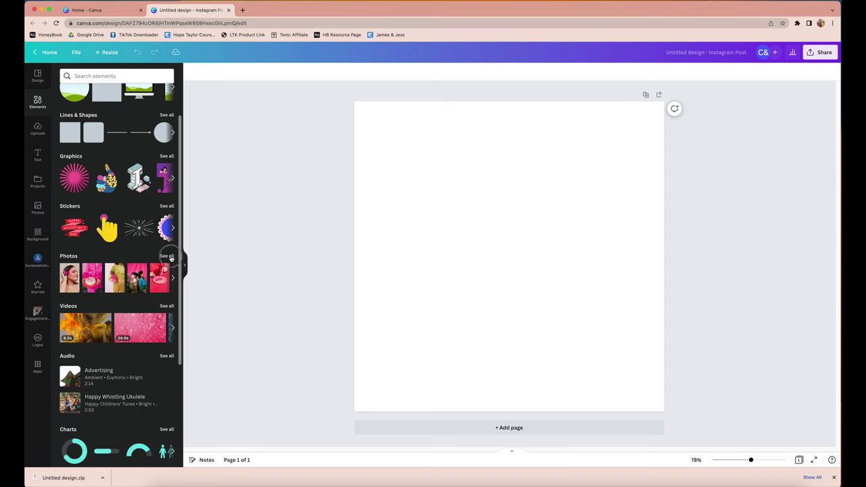
{"action": "left_click", "coordinate": [168, 257]}
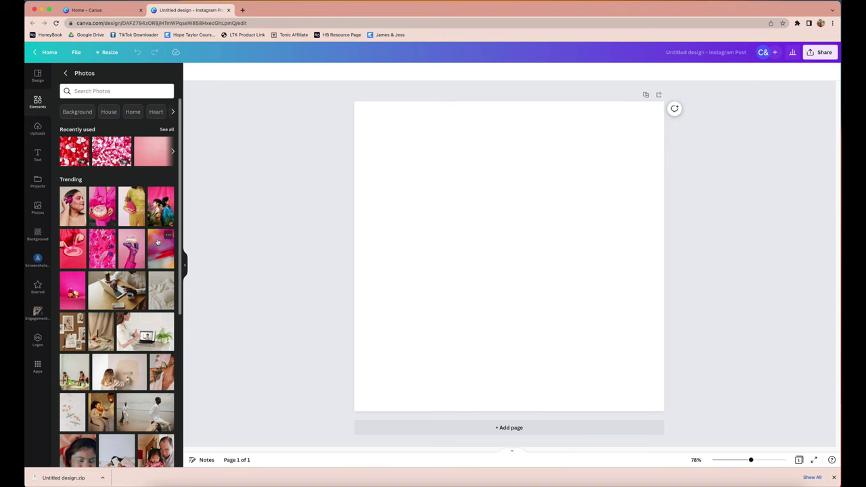
{"action": "scroll", "coordinate": [158, 241], "scroll_direction": "down", "scroll_amount": 2}
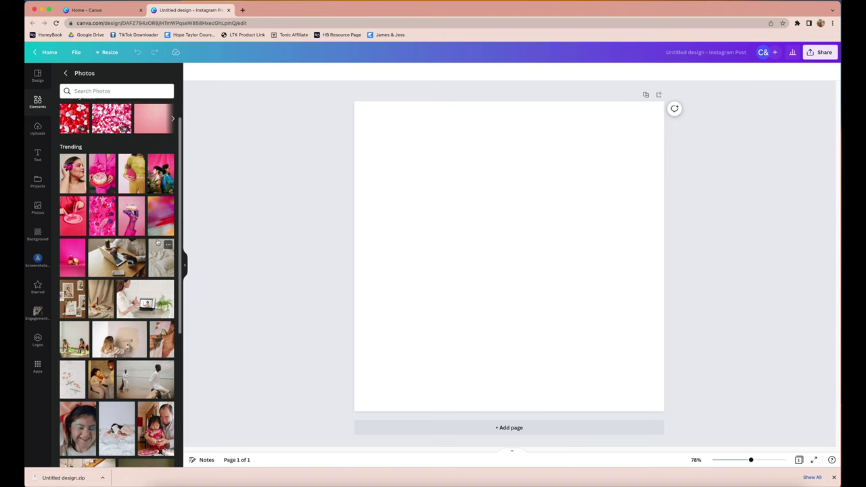
{"action": "scroll", "coordinate": [157, 241], "scroll_direction": "down", "scroll_amount": 3}
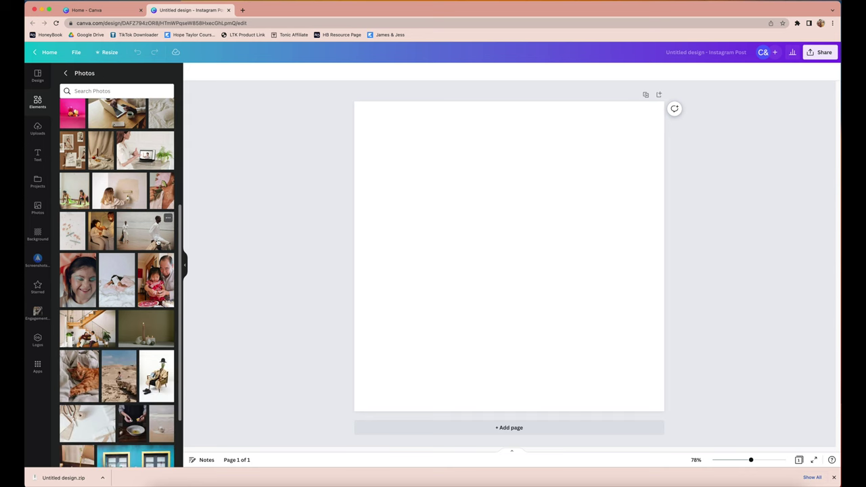
- Add the cork-board moodboard photo to the post
{"action": "left_click", "coordinate": [73, 150]}
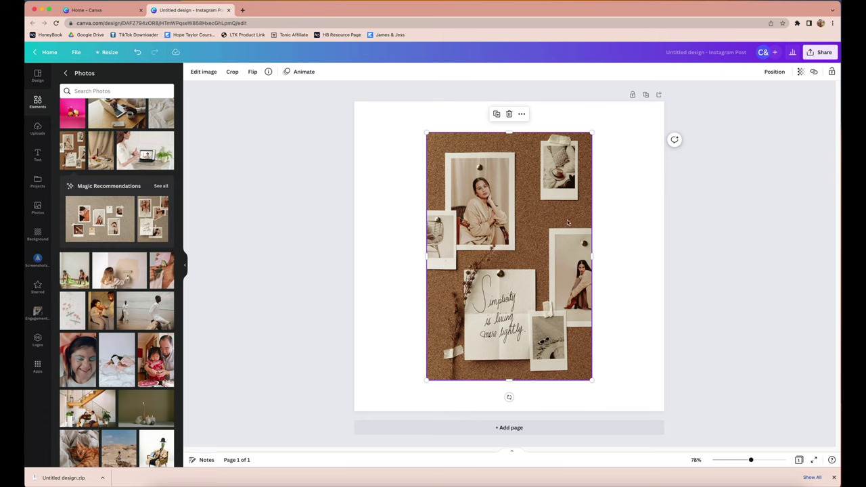
{"action": "left_click", "coordinate": [38, 101]}
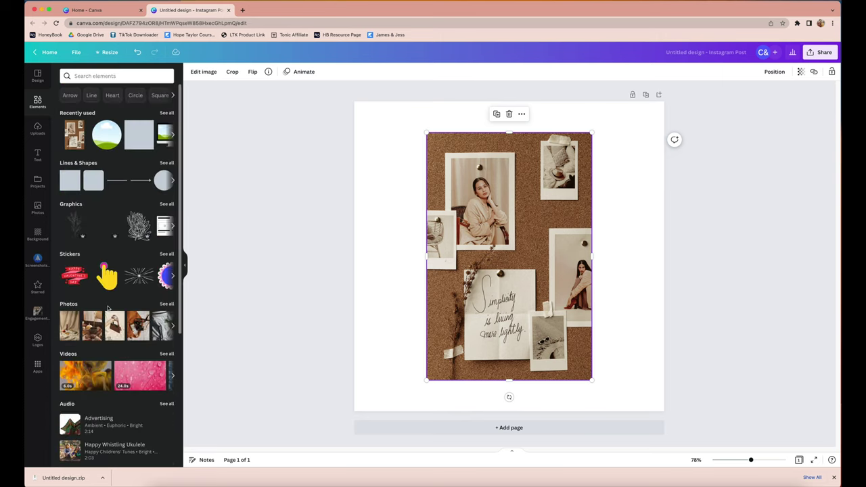
{"action": "scroll", "coordinate": [107, 308], "scroll_direction": "down", "scroll_amount": 5}
{"action": "scroll", "coordinate": [118, 291], "scroll_direction": "up", "scroll_amount": 5}
{"action": "scroll", "coordinate": [126, 279], "scroll_direction": "down", "scroll_amount": 5}
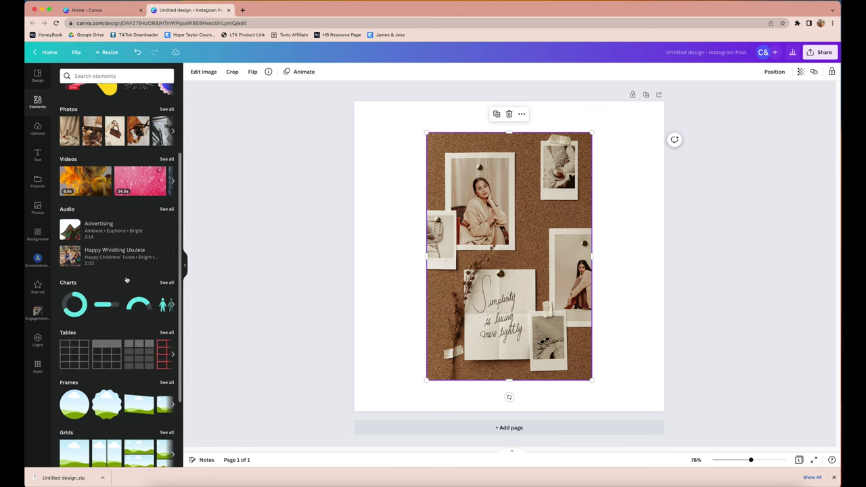
{"action": "scroll", "coordinate": [126, 279], "scroll_direction": "down", "scroll_amount": 3}
- Place a film-strip frame on the left and drop the moodboard photo into it
{"action": "left_click", "coordinate": [167, 296]}
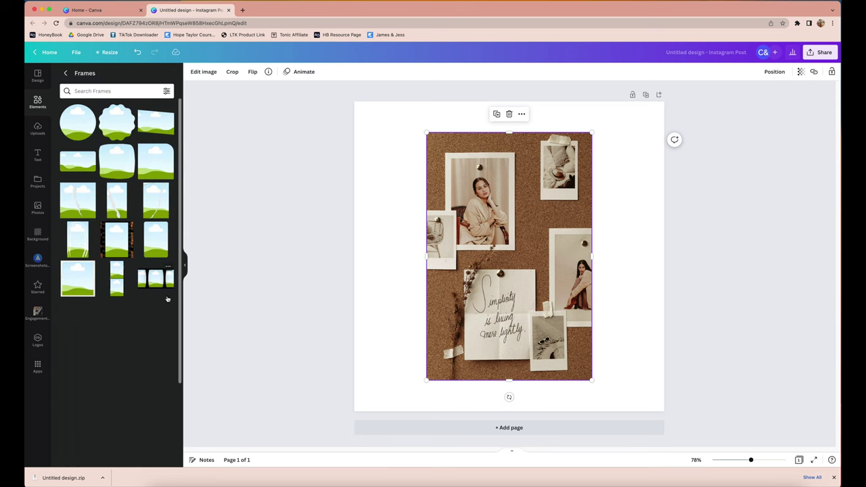
{"action": "left_click_drag", "start_coordinate": [121, 242], "coordinate": [444, 251]}
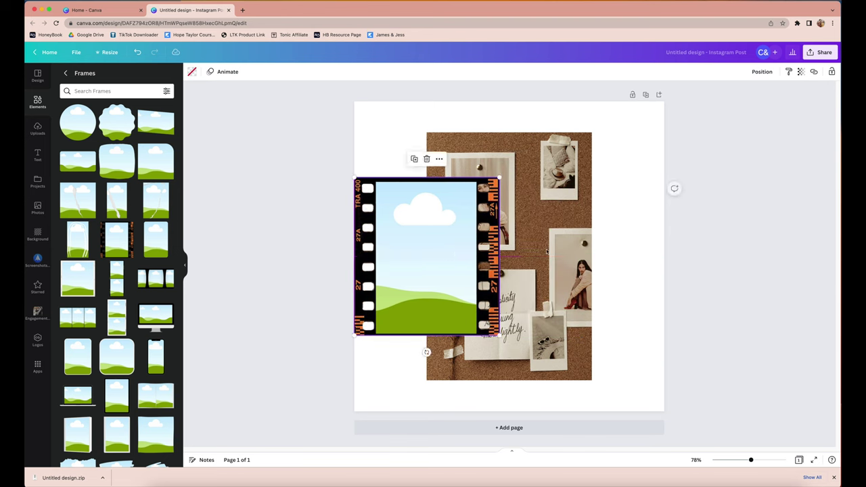
{"action": "left_click_drag", "start_coordinate": [553, 247], "coordinate": [494, 248]}
{"action": "left_click", "coordinate": [587, 263]}
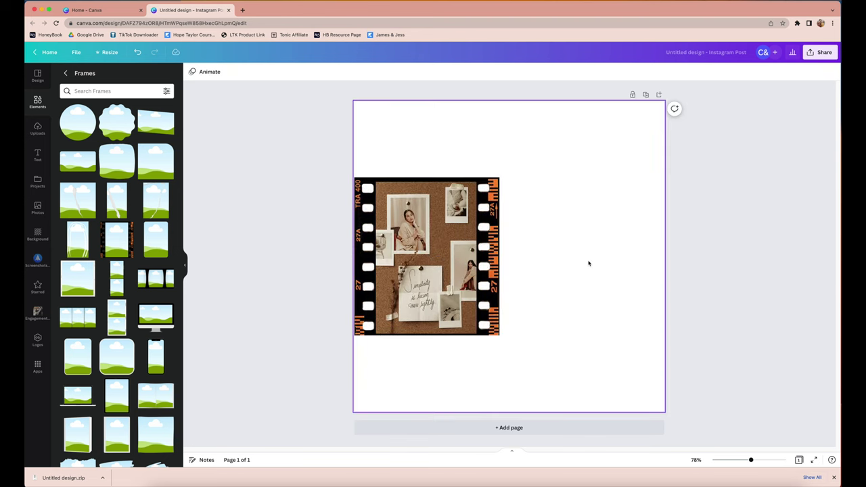
- Search the stock photos for 'Valentines'
{"action": "left_click", "coordinate": [38, 102]}
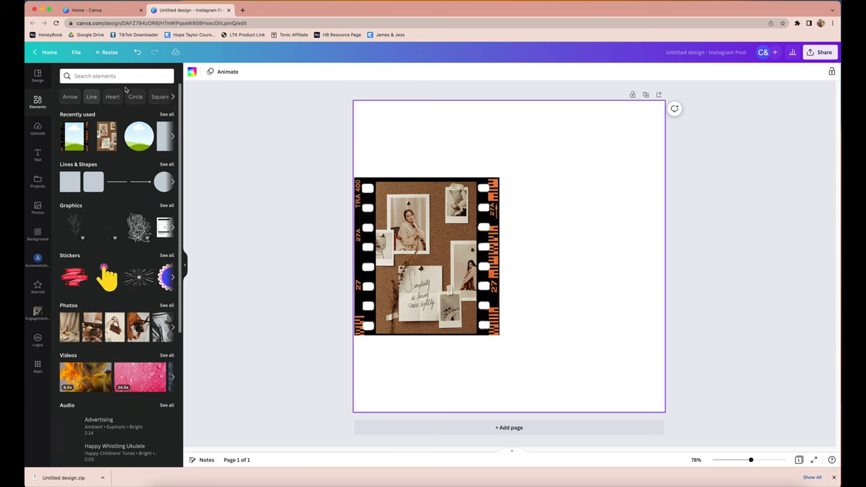
{"action": "scroll", "coordinate": [147, 264], "scroll_direction": "down", "scroll_amount": 3}
{"action": "left_click", "coordinate": [167, 192]}
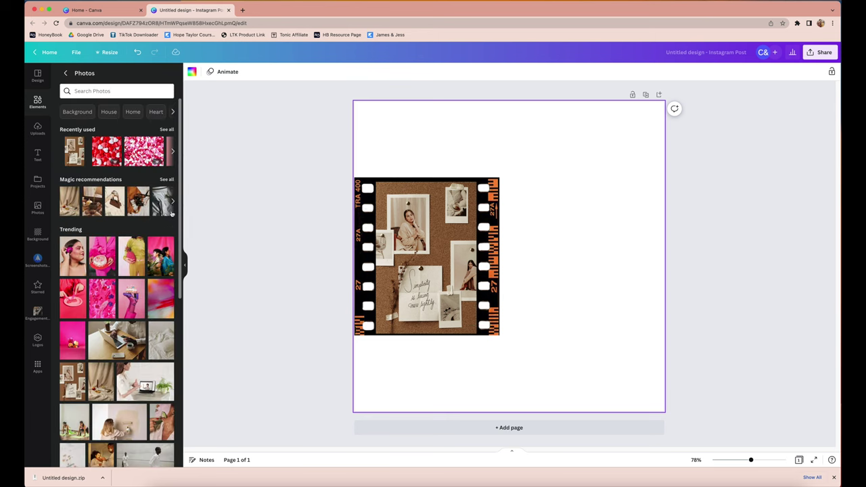
{"action": "scroll", "coordinate": [135, 244], "scroll_direction": "down", "scroll_amount": 10}
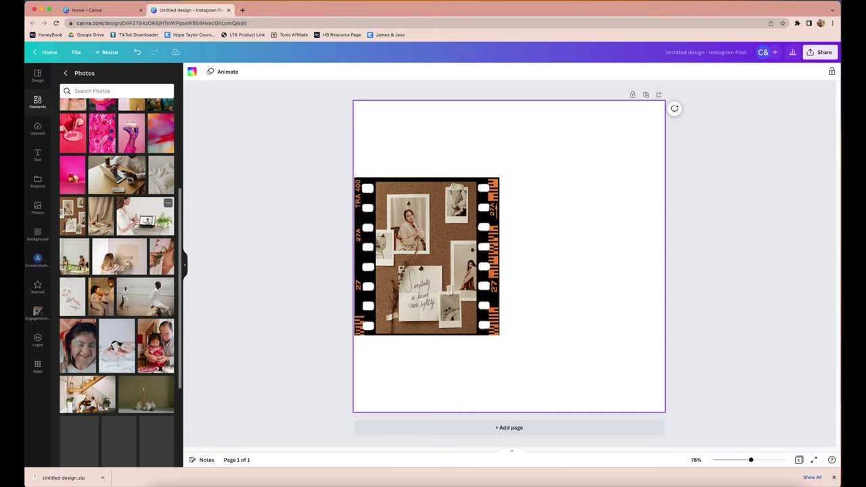
{"action": "scroll", "coordinate": [136, 223], "scroll_direction": "up", "scroll_amount": 8}
{"action": "scroll", "coordinate": [137, 223], "scroll_direction": "up", "scroll_amount": 2}
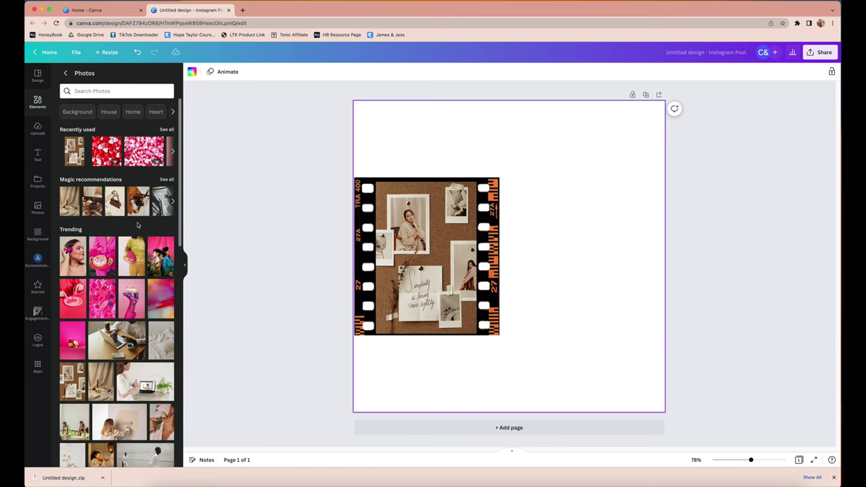
{"action": "left_click", "coordinate": [92, 92]}
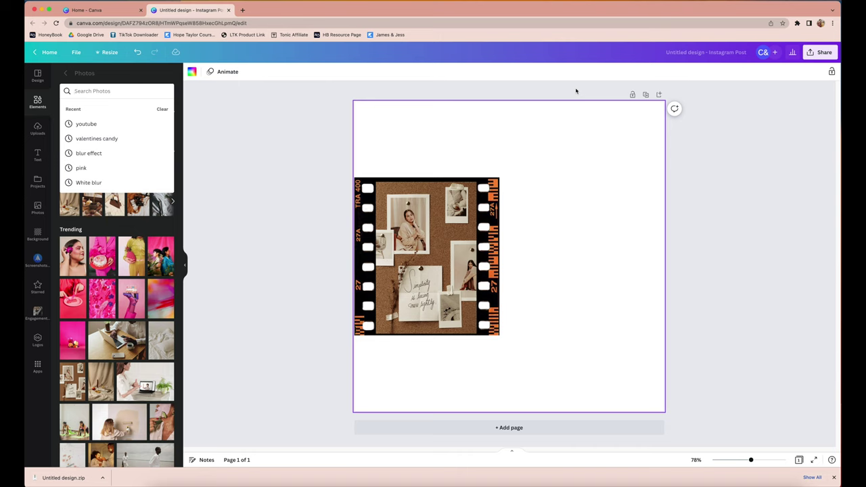
{"action": "type", "text": "Valentine"}
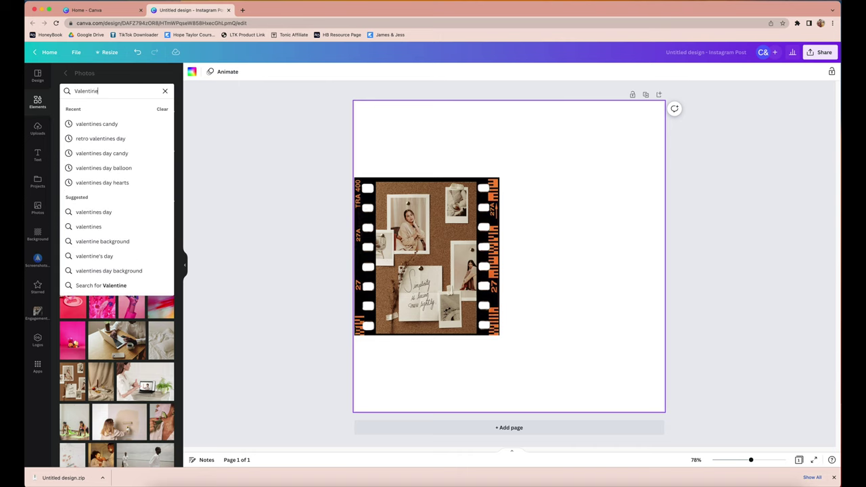
{"action": "type", "text": "s"}
{"action": "key", "text": "Return"}
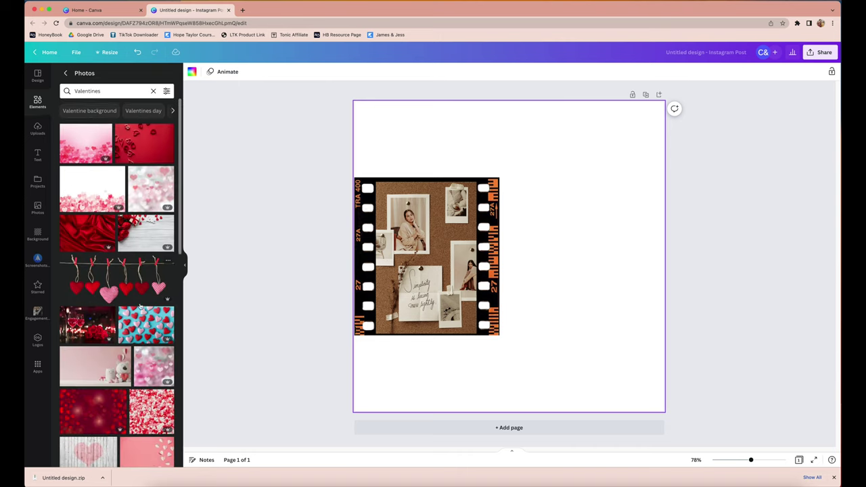
- Search 'funky disco' instead and add the pink satin disco-ball photo
{"action": "scroll", "coordinate": [140, 307], "scroll_direction": "down", "scroll_amount": 10}
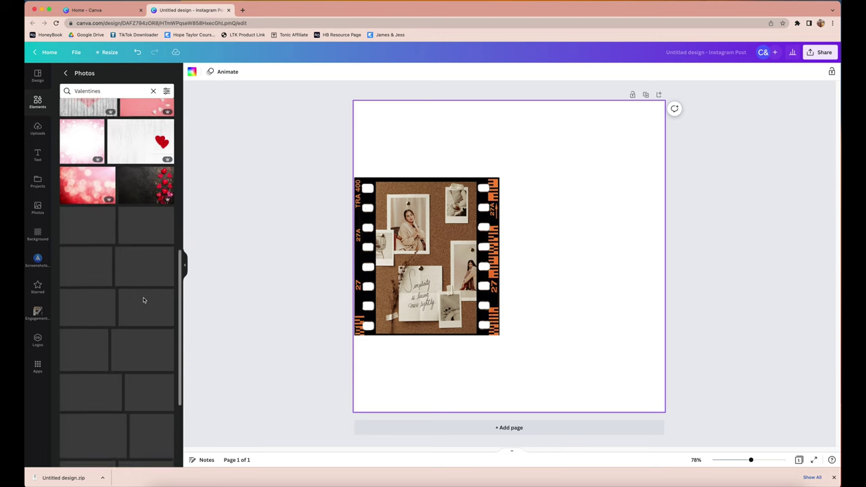
{"action": "scroll", "coordinate": [142, 299], "scroll_direction": "down", "scroll_amount": 2}
{"action": "scroll", "coordinate": [140, 287], "scroll_direction": "up", "scroll_amount": 10}
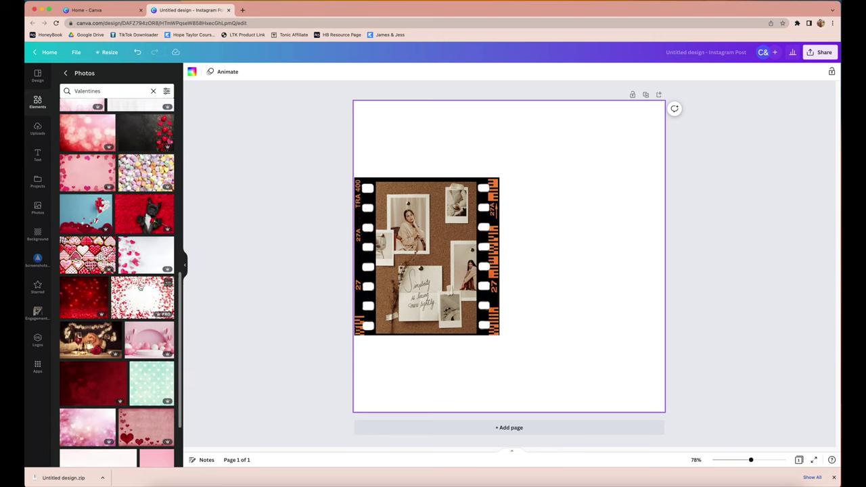
{"action": "left_click", "coordinate": [88, 91]}
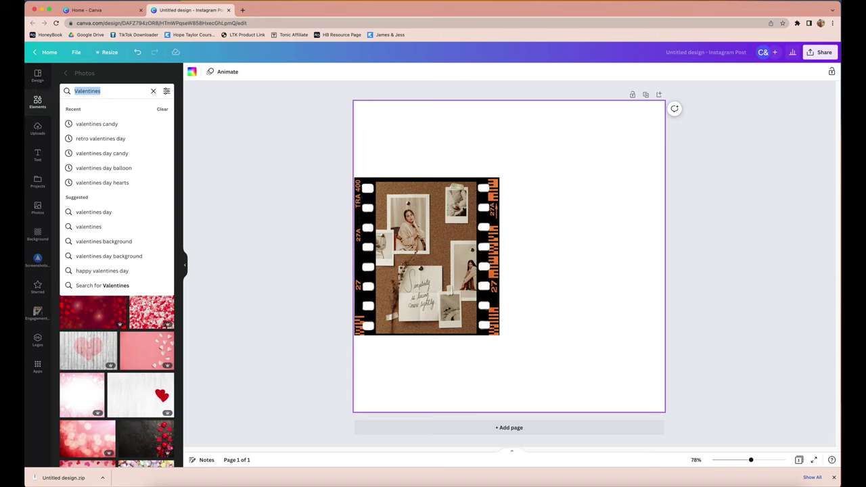
{"action": "type", "text": "funk"}
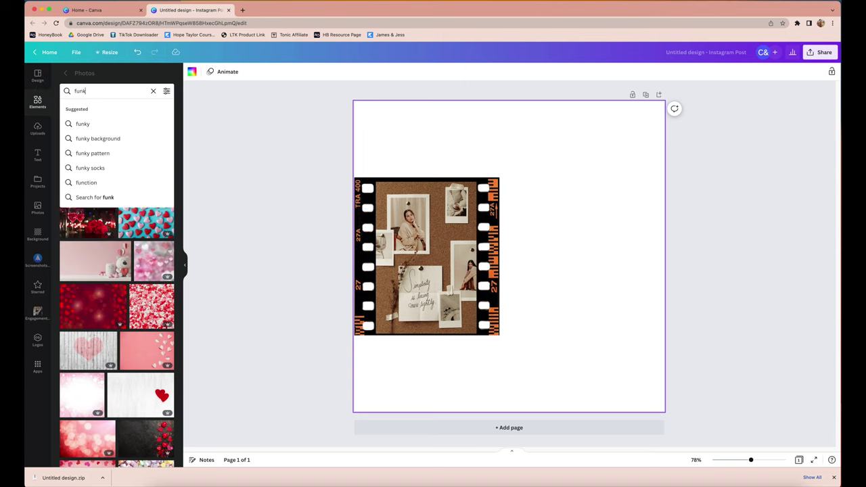
{"action": "type", "text": "y disco"}
{"action": "key", "text": "Return"}
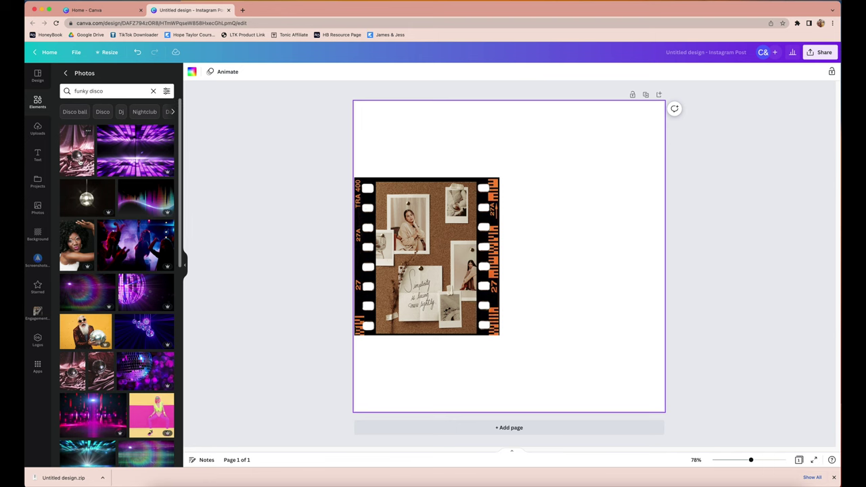
{"action": "left_click", "coordinate": [79, 161]}
- Move the disco ball right, filter results to pink vertical photos, and add the pink glitter photo
{"action": "left_click_drag", "start_coordinate": [527, 278], "coordinate": [602, 264]}
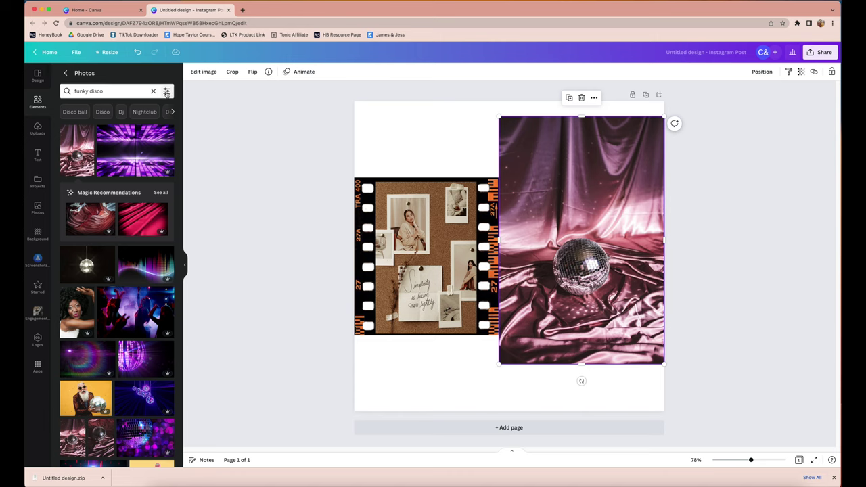
{"action": "left_click", "coordinate": [167, 92]}
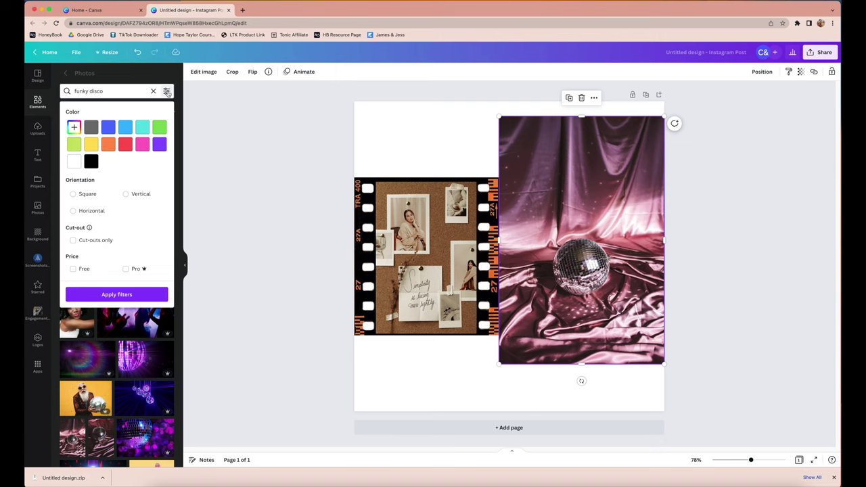
{"action": "left_click", "coordinate": [142, 145]}
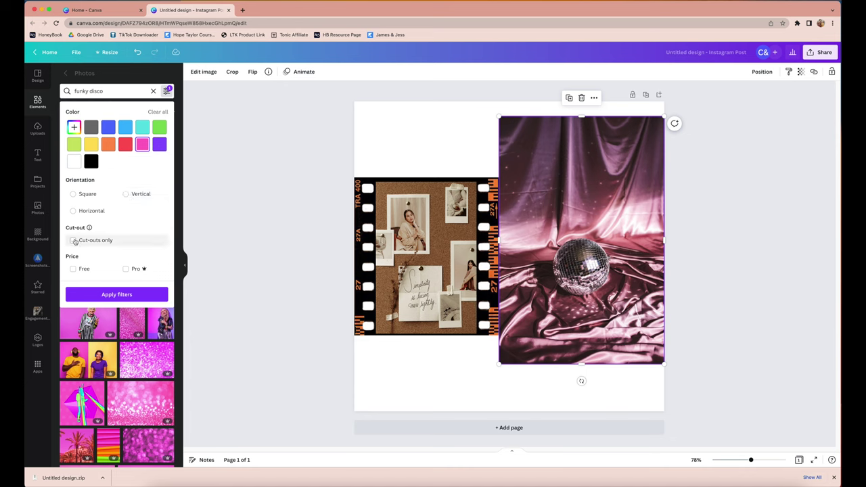
{"action": "left_click", "coordinate": [127, 195]}
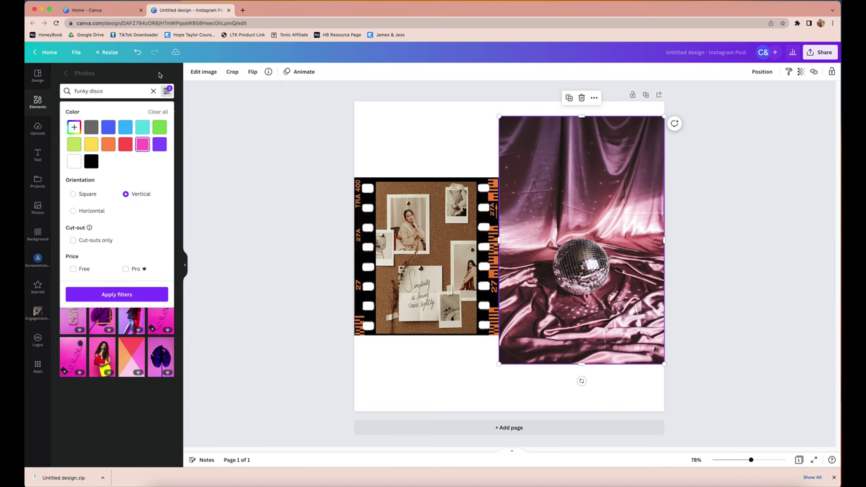
{"action": "left_click", "coordinate": [117, 294]}
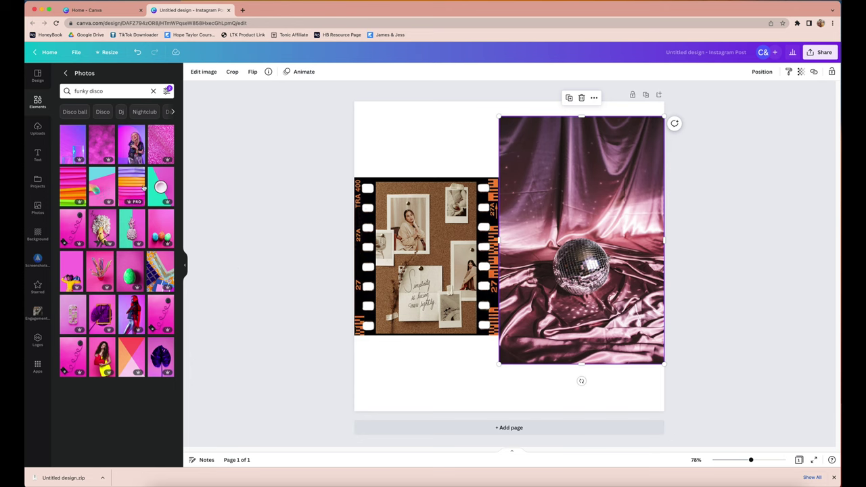
{"action": "left_click", "coordinate": [167, 144]}
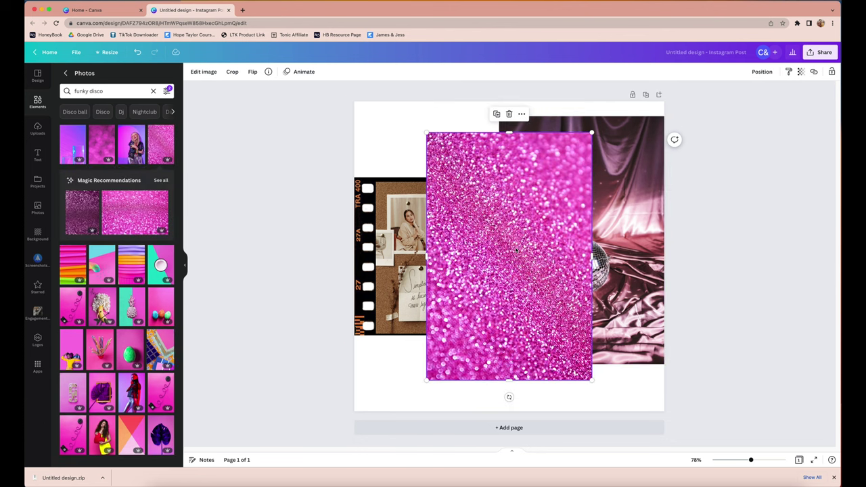
{"action": "left_click_drag", "start_coordinate": [516, 250], "coordinate": [455, 234]}
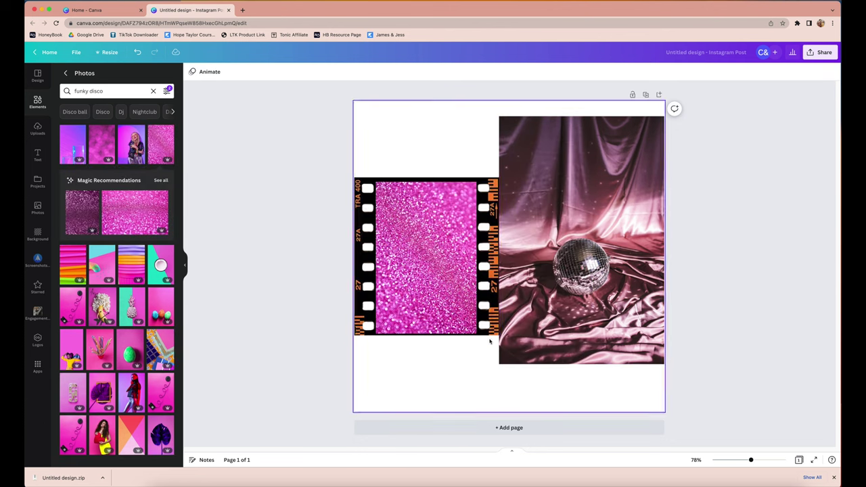
- Undo the frame swap, stretch the glitter photo over the whole page, and send it backward
{"action": "key", "text": "ctrl+z"}
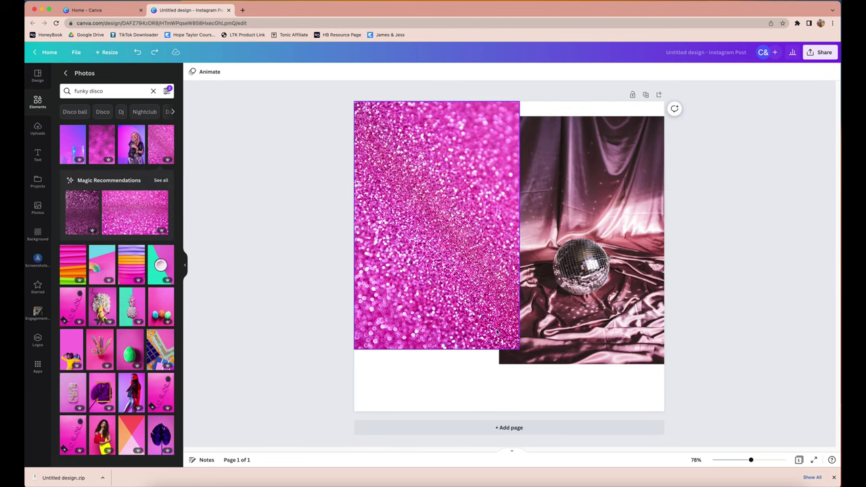
{"action": "left_click", "coordinate": [497, 330]}
{"action": "left_click_drag", "start_coordinate": [519, 348], "coordinate": [749, 458]}
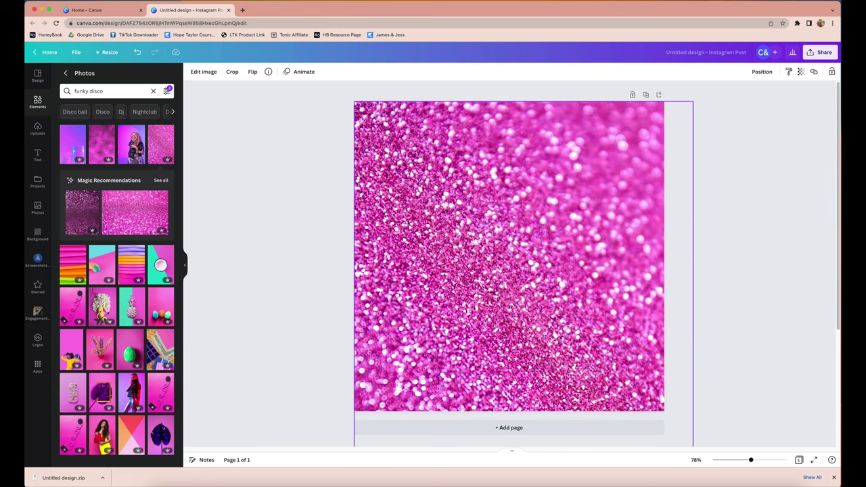
{"action": "left_click", "coordinate": [762, 72]}
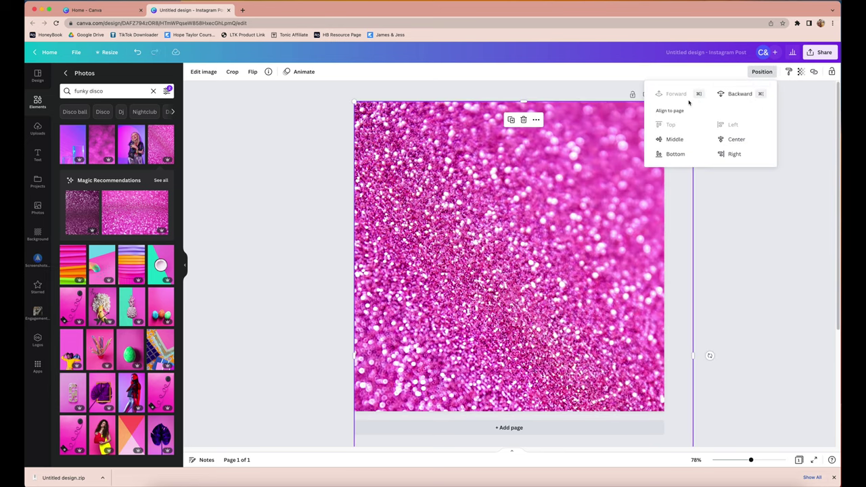
{"action": "left_click", "coordinate": [737, 94]}
{"action": "left_click", "coordinate": [785, 284]}
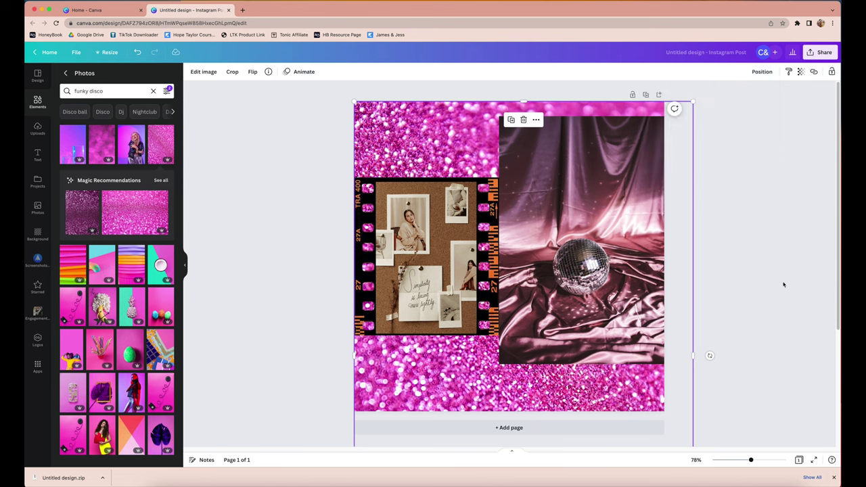
{"action": "left_click", "coordinate": [744, 277]}
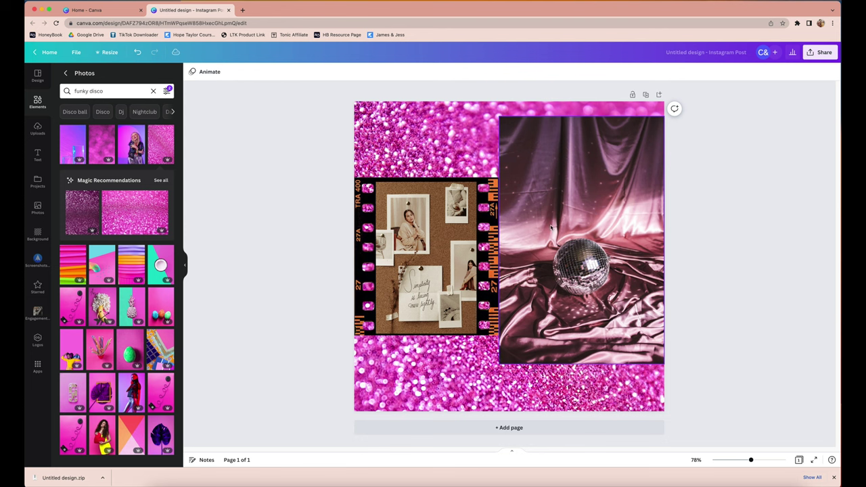
- Upload the couple photo from Downloads, shrink it, and place it at the lower right
{"action": "left_click", "coordinate": [37, 128]}
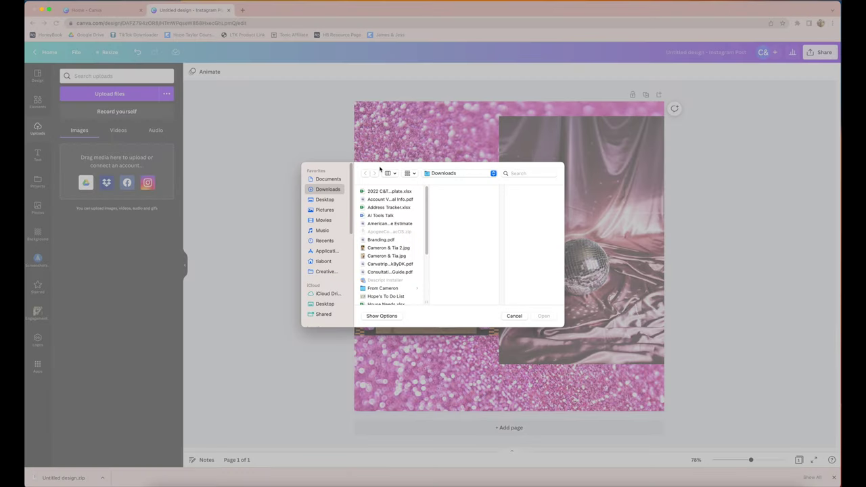
{"action": "double_click", "coordinate": [394, 250]}
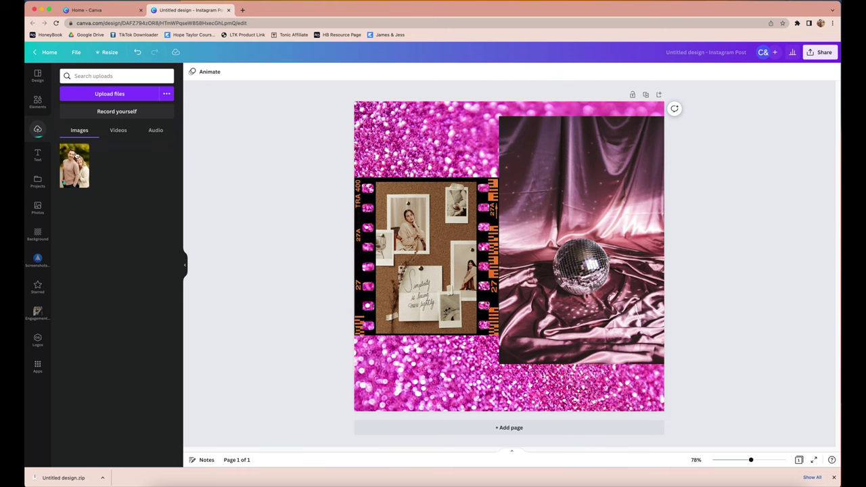
{"action": "left_click", "coordinate": [77, 159]}
{"action": "left_click_drag", "start_coordinate": [586, 142], "coordinate": [538, 236]}
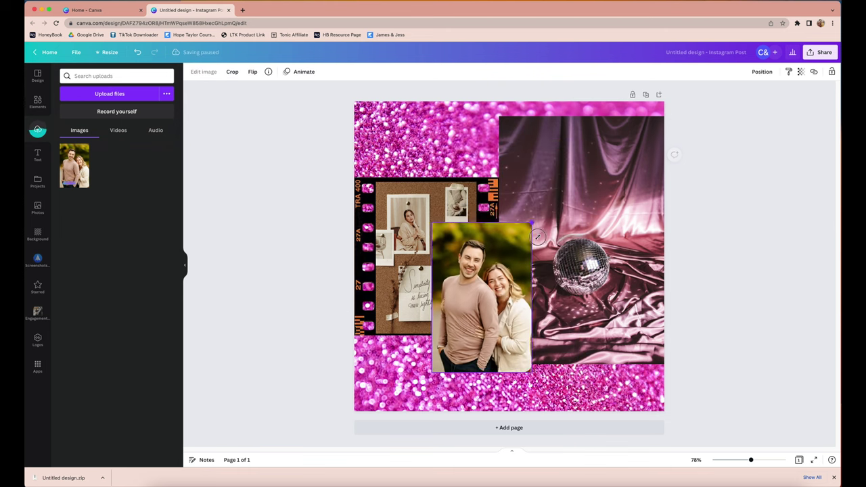
{"action": "left_click_drag", "start_coordinate": [504, 300], "coordinate": [537, 335]}
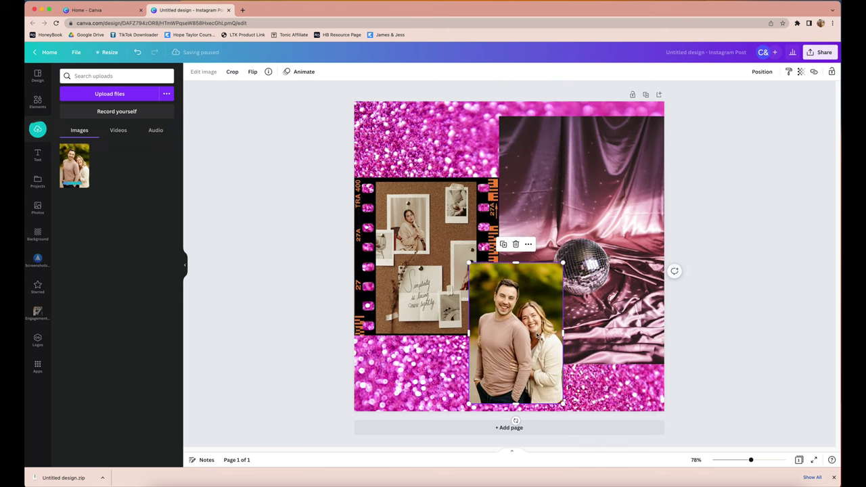
{"action": "left_click", "coordinate": [38, 101]}
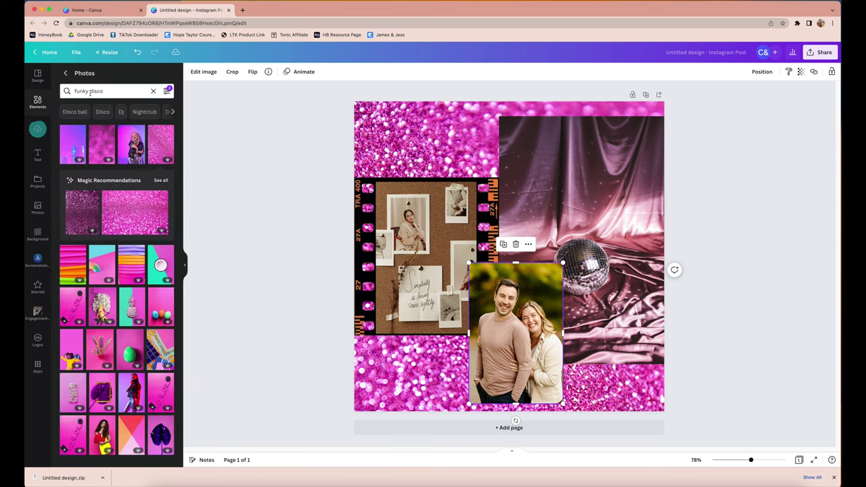
- Add a small disco-ball graphic at the top-left over the film strip
{"action": "scroll", "coordinate": [123, 291], "scroll_direction": "down", "scroll_amount": 3}
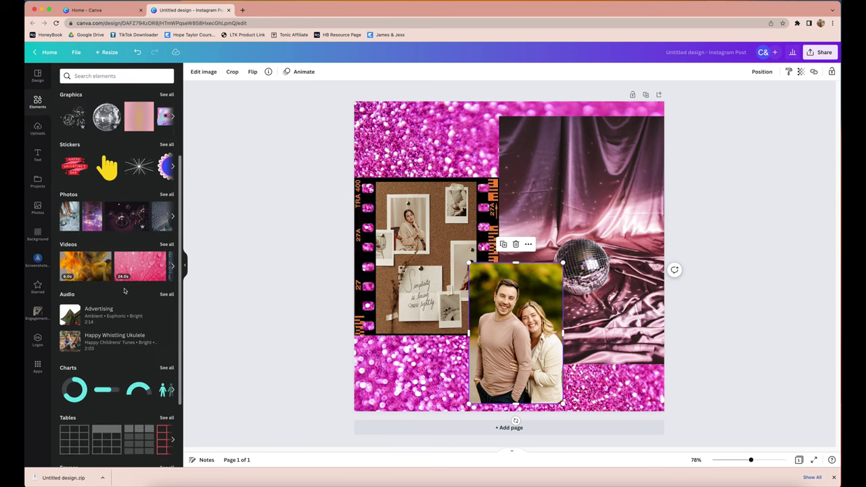
{"action": "left_click", "coordinate": [106, 130]}
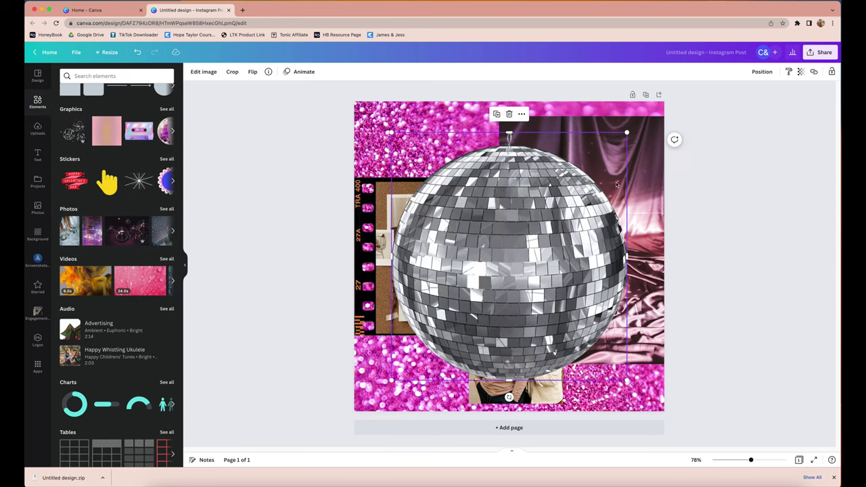
{"action": "left_click_drag", "start_coordinate": [659, 108], "coordinate": [492, 271]}
{"action": "left_click_drag", "start_coordinate": [442, 321], "coordinate": [429, 162]}
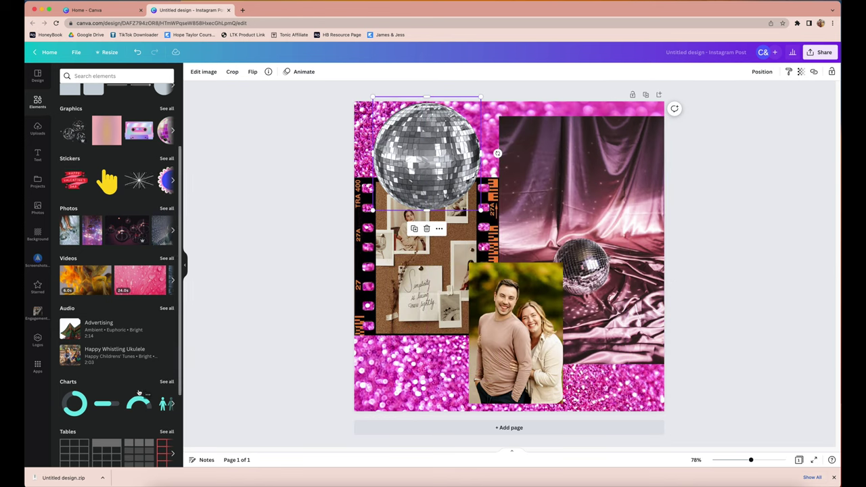
- Browse all frames, trying and then deleting a two-photo stacked frame
{"action": "scroll", "coordinate": [169, 365], "scroll_direction": "down", "scroll_amount": 4}
{"action": "left_click", "coordinate": [167, 367]}
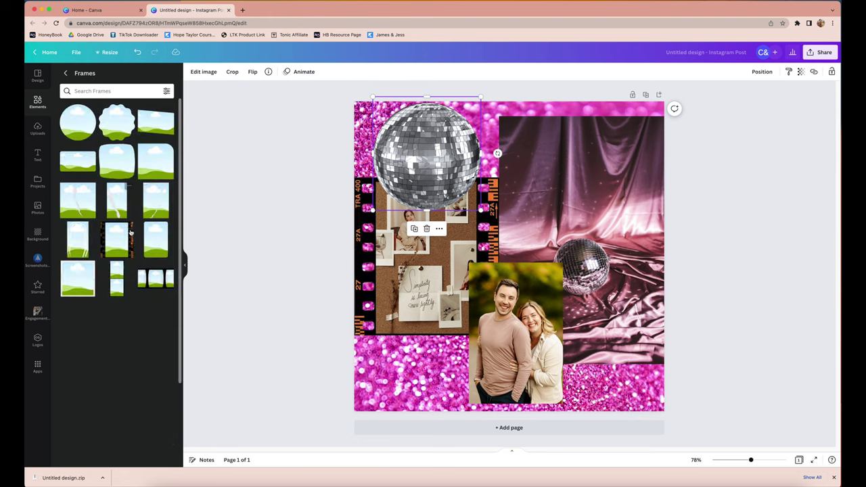
{"action": "scroll", "coordinate": [141, 260], "scroll_direction": "down", "scroll_amount": 2}
{"action": "scroll", "coordinate": [142, 260], "scroll_direction": "down", "scroll_amount": 6}
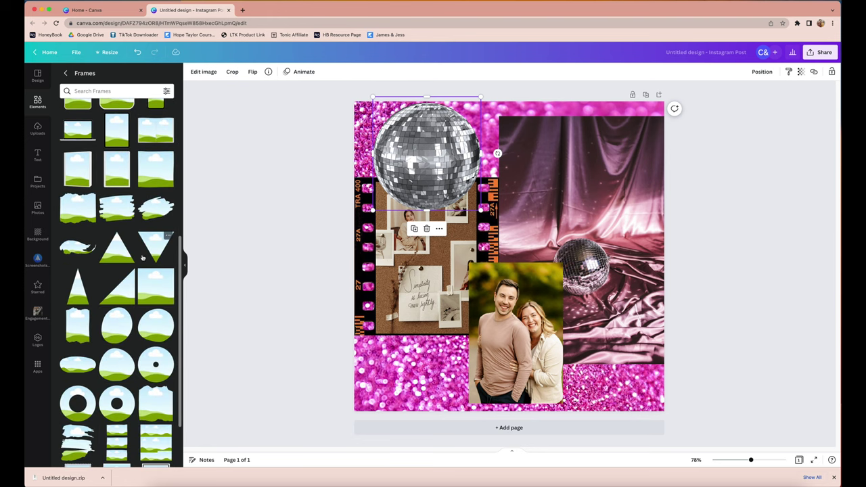
{"action": "scroll", "coordinate": [142, 257], "scroll_direction": "down", "scroll_amount": 9}
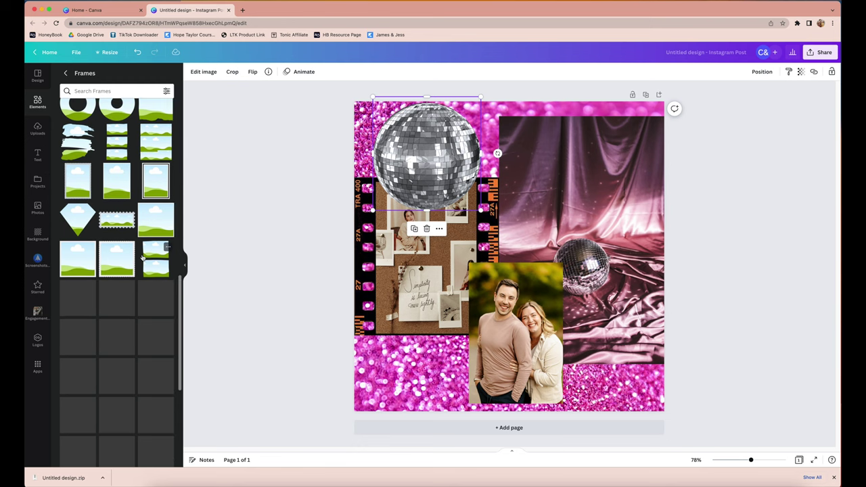
{"action": "scroll", "coordinate": [169, 267], "scroll_direction": "down", "scroll_amount": 3}
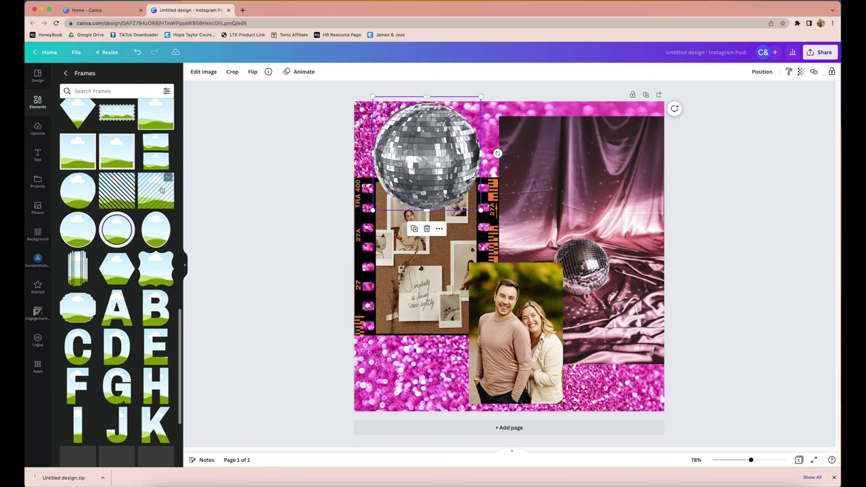
{"action": "left_click", "coordinate": [155, 150]}
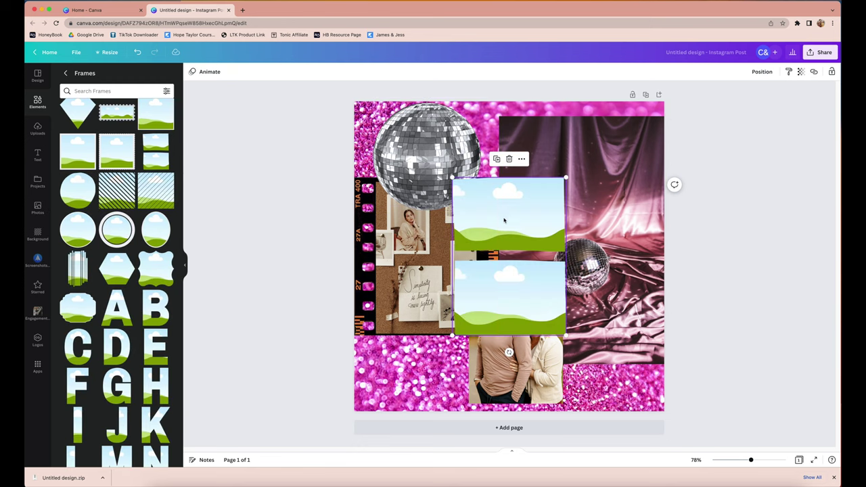
{"action": "key", "text": "Delete"}
{"action": "scroll", "coordinate": [83, 200], "scroll_direction": "up", "scroll_amount": 7}
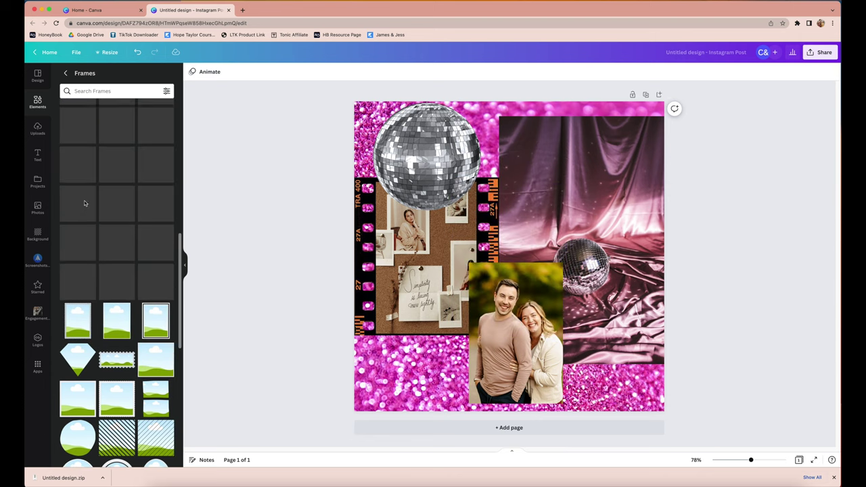
{"action": "scroll", "coordinate": [163, 211], "scroll_direction": "up", "scroll_amount": 5}
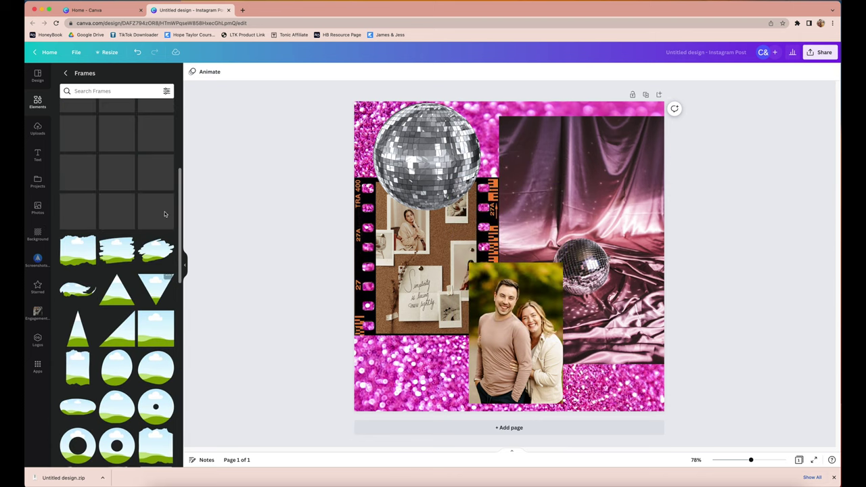
{"action": "scroll", "coordinate": [129, 149], "scroll_direction": "up", "scroll_amount": 1}
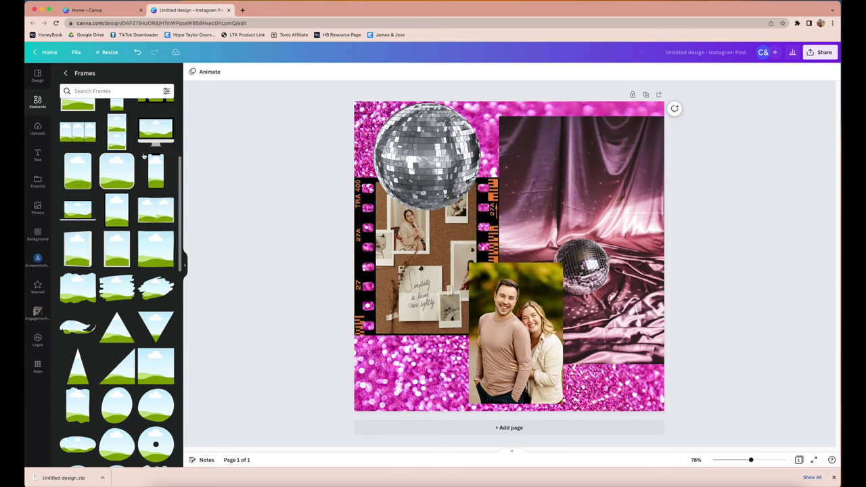
{"action": "left_click", "coordinate": [97, 91]}
- Search frames for 'film' and place a film frame over the couple photo at lower right
{"action": "type", "text": "film"}
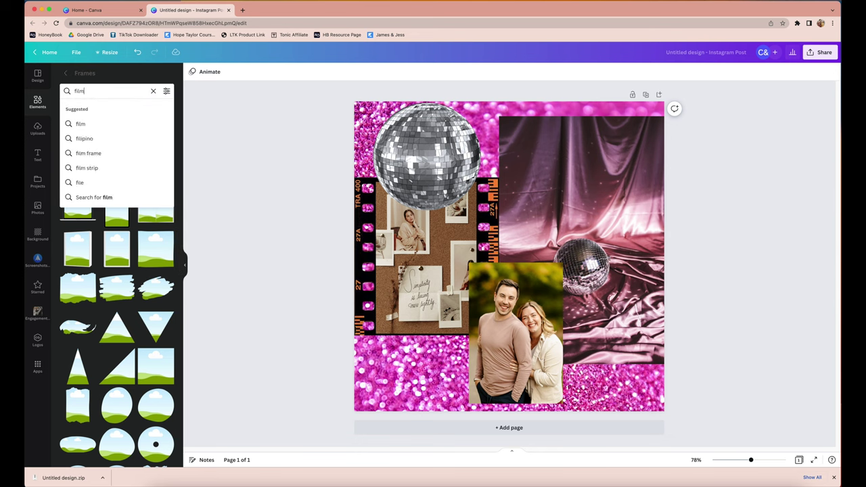
{"action": "key", "text": "Return"}
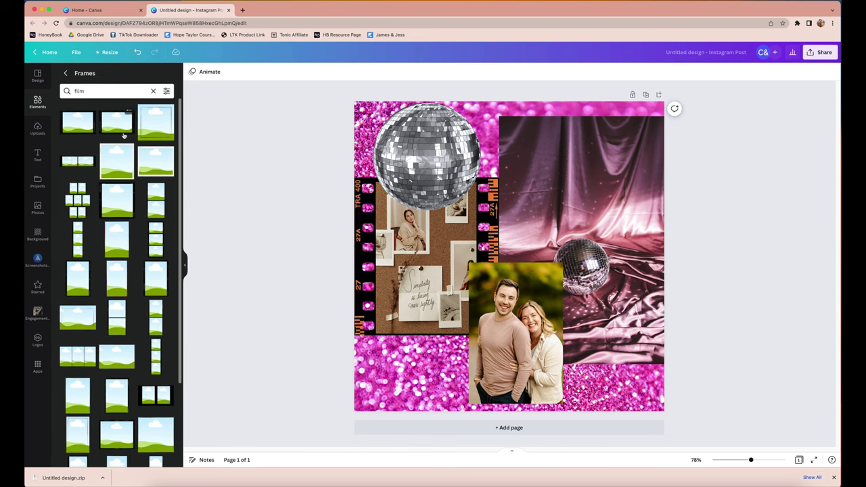
{"action": "left_click", "coordinate": [117, 215]}
{"action": "left_click_drag", "start_coordinate": [508, 247], "coordinate": [567, 323]}
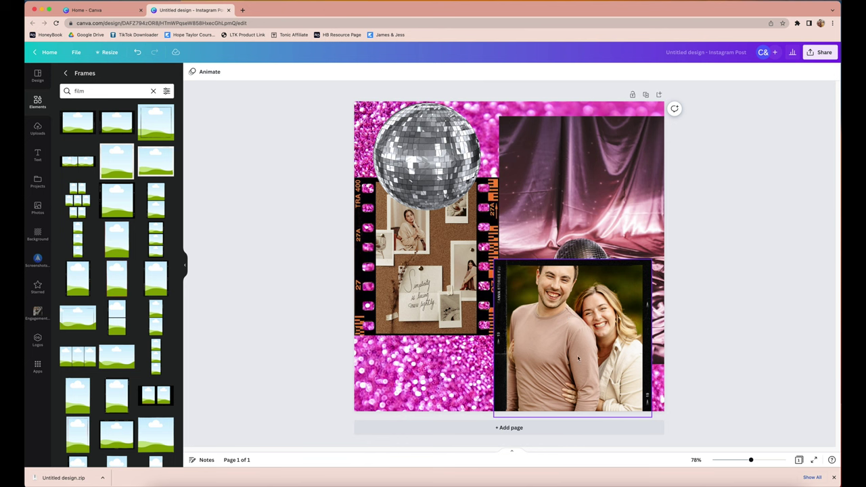
- Move the couple photo into the right film frame, undoing a stray nudge
{"action": "left_click_drag", "start_coordinate": [577, 359], "coordinate": [547, 355]}
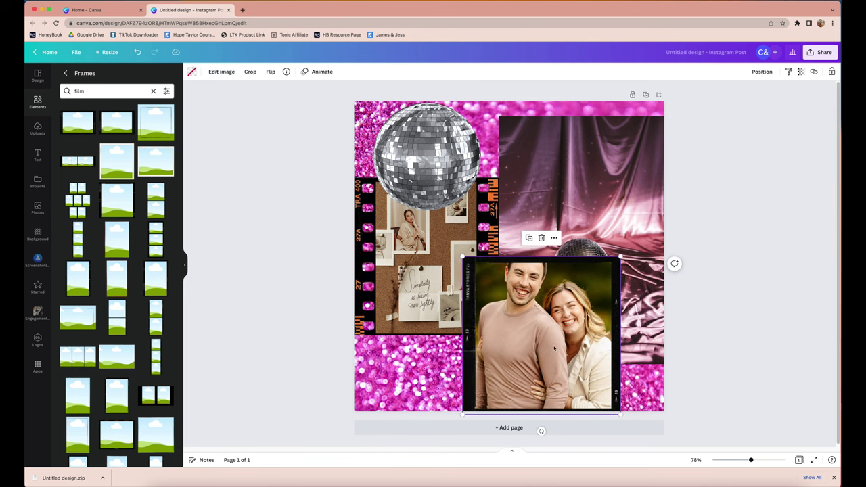
{"action": "key", "text": "super+z"}
{"action": "key", "text": "super+z"}
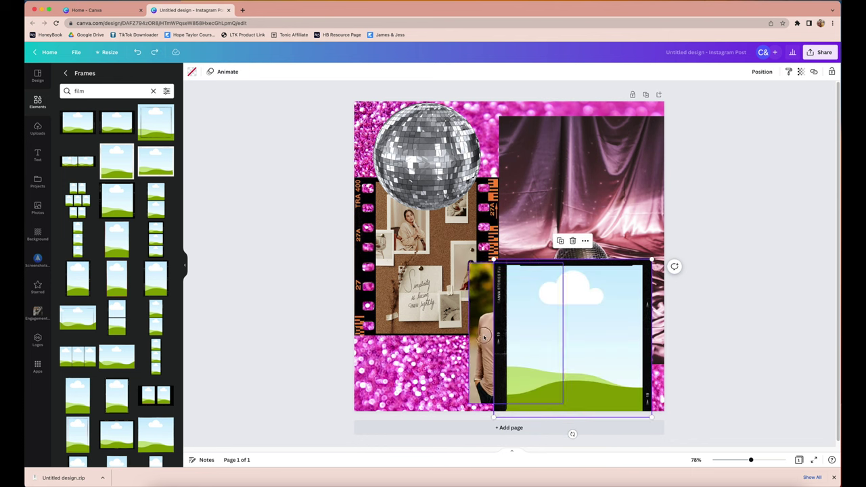
{"action": "left_click_drag", "start_coordinate": [484, 336], "coordinate": [484, 324]}
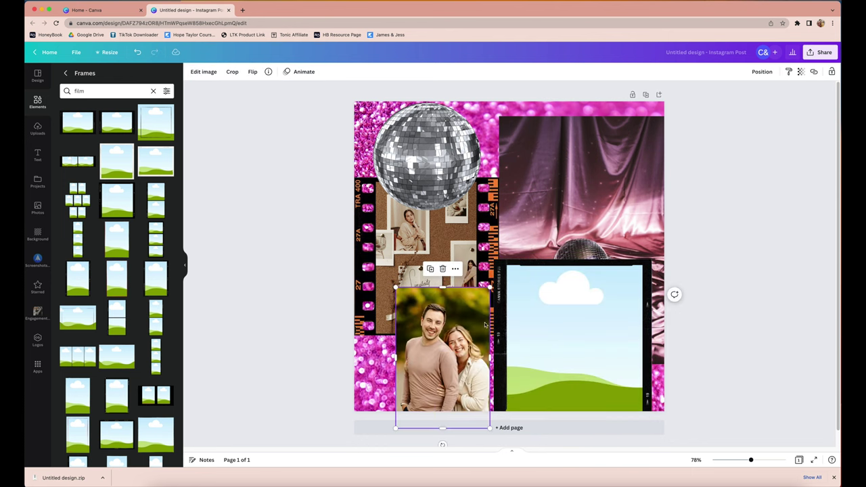
{"action": "left_click_drag", "start_coordinate": [437, 347], "coordinate": [577, 337]}
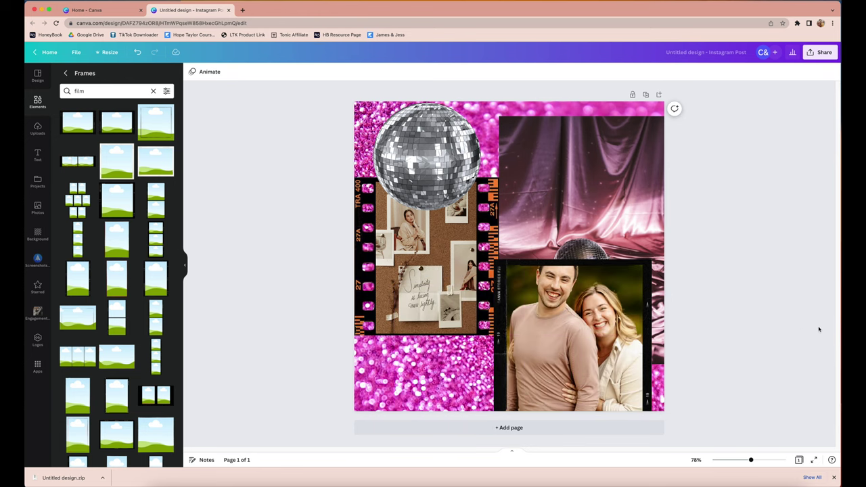
{"action": "double_click", "coordinate": [574, 337]}
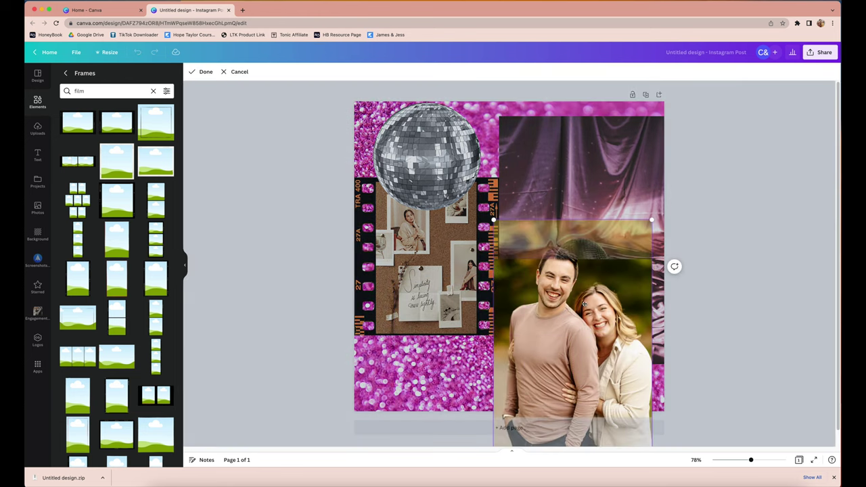
- Shift the couple down inside the film frame, then move the framed photo to the bottom centre
{"action": "left_click_drag", "start_coordinate": [584, 303], "coordinate": [588, 331]}
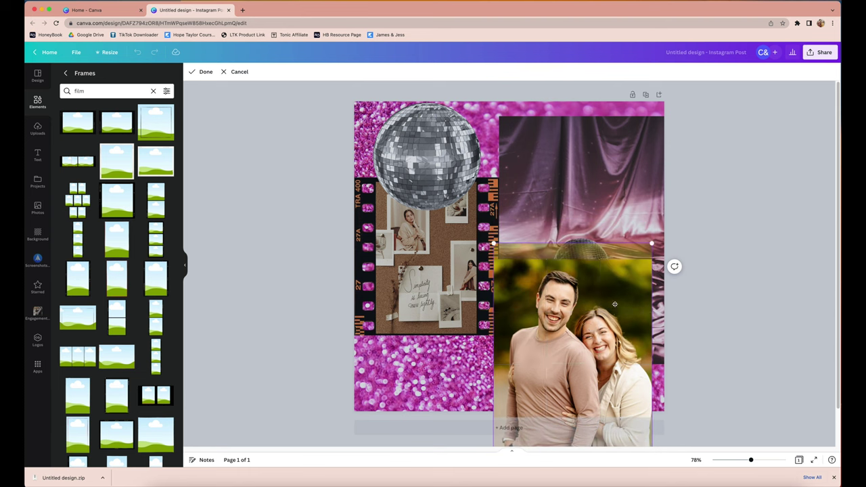
{"action": "left_click", "coordinate": [205, 71]}
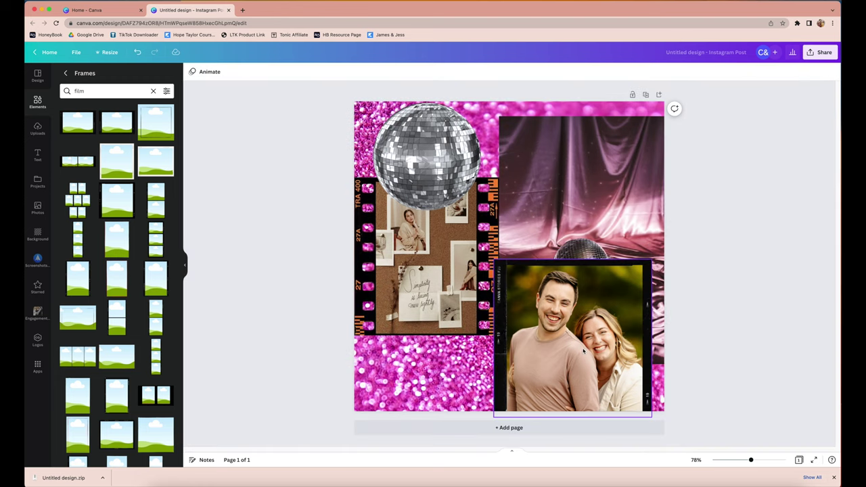
{"action": "left_click_drag", "start_coordinate": [579, 349], "coordinate": [493, 356]}
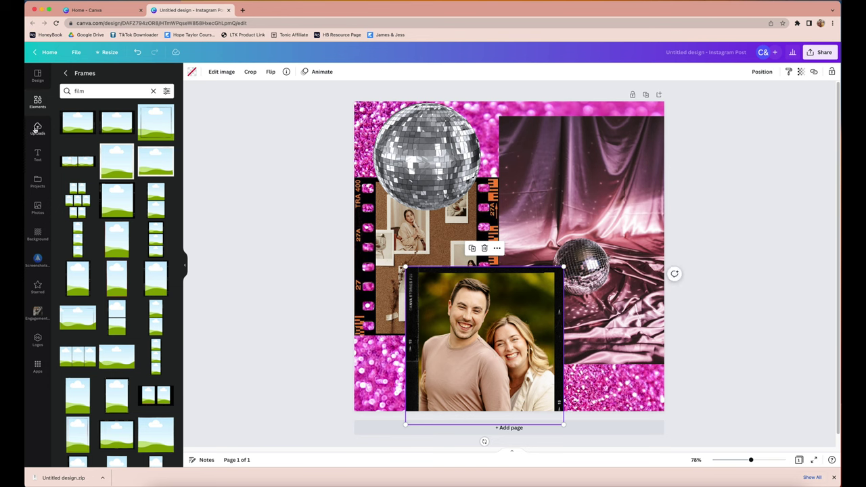
{"action": "left_click", "coordinate": [37, 101]}
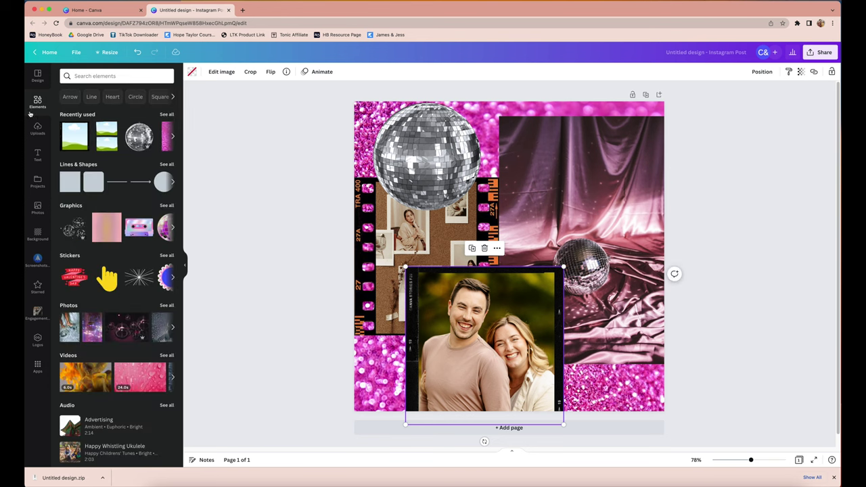
- Show all Magic recommendations photos in the Elements photo library and browse them
{"action": "left_click", "coordinate": [167, 304]}
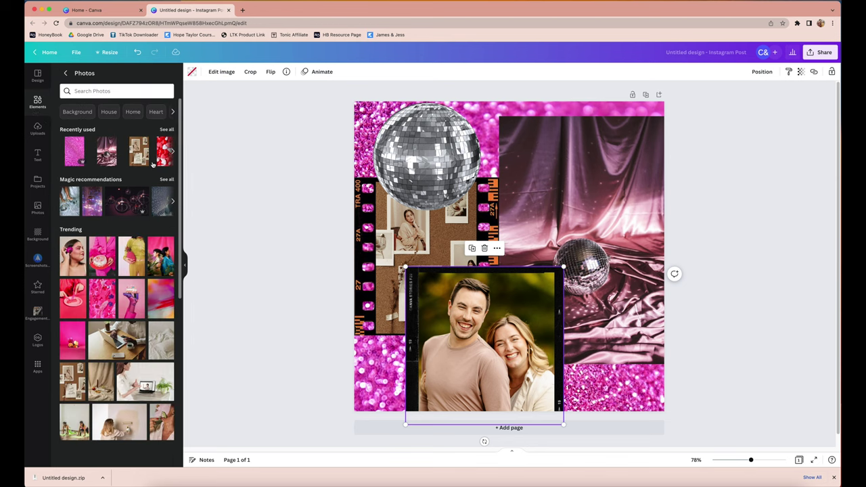
{"action": "left_click", "coordinate": [166, 179]}
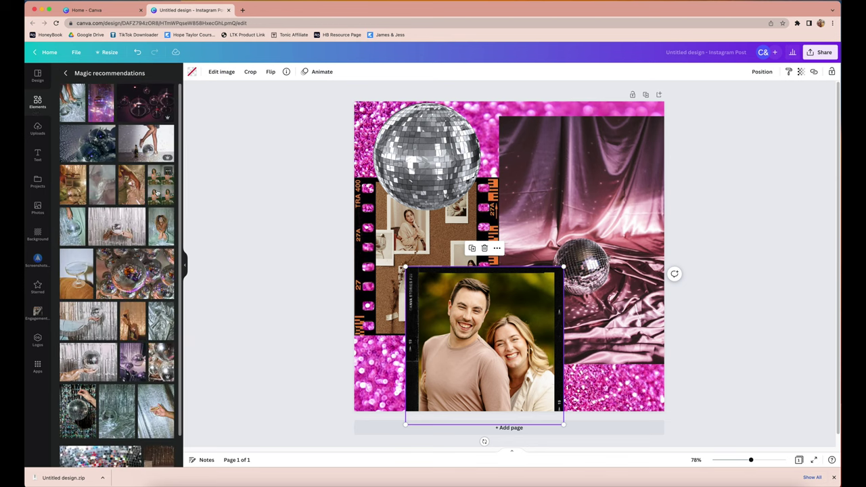
{"action": "scroll", "coordinate": [154, 193], "scroll_direction": "down", "scroll_amount": 1}
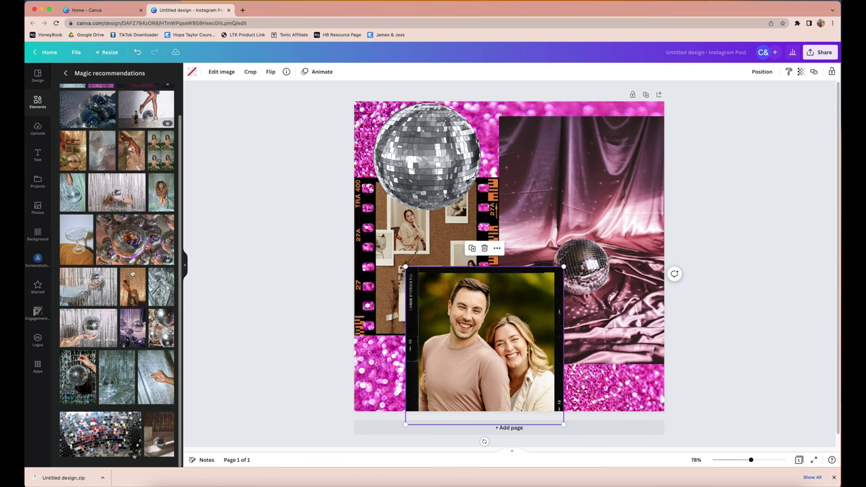
{"action": "scroll", "coordinate": [116, 438], "scroll_direction": "up", "scroll_amount": 1}
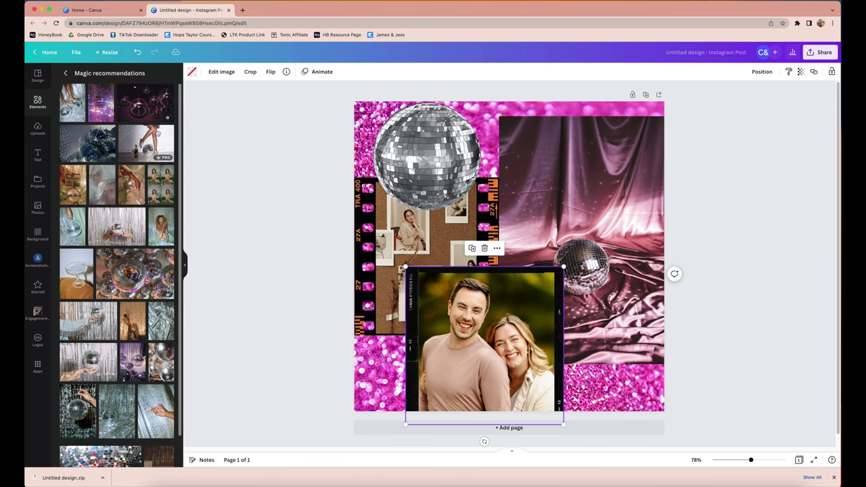
{"action": "scroll", "coordinate": [140, 272], "scroll_direction": "down", "scroll_amount": 1}
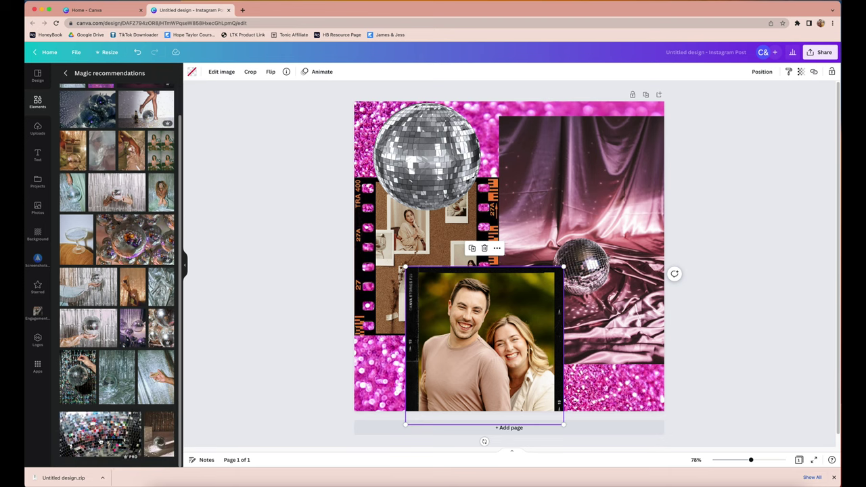
- Add a disco-tile photo to the page, reposition it, then delete it
{"action": "left_click", "coordinate": [100, 439]}
{"action": "left_click_drag", "start_coordinate": [515, 230], "coordinate": [551, 177]}
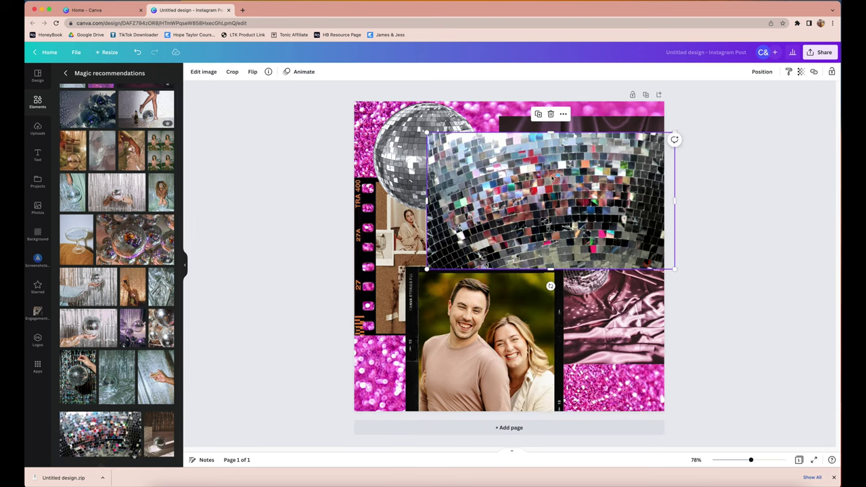
{"action": "key", "text": "Delete"}
{"action": "scroll", "coordinate": [139, 186], "scroll_direction": "up", "scroll_amount": 1}
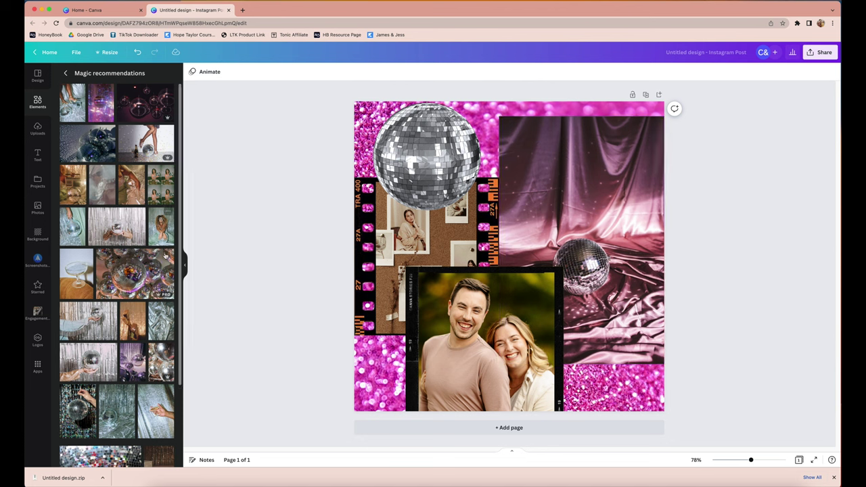
- Add and remove the Woman Holding Disco Ball photo, then browse Pexels images from its info card
{"action": "left_click", "coordinate": [161, 186]}
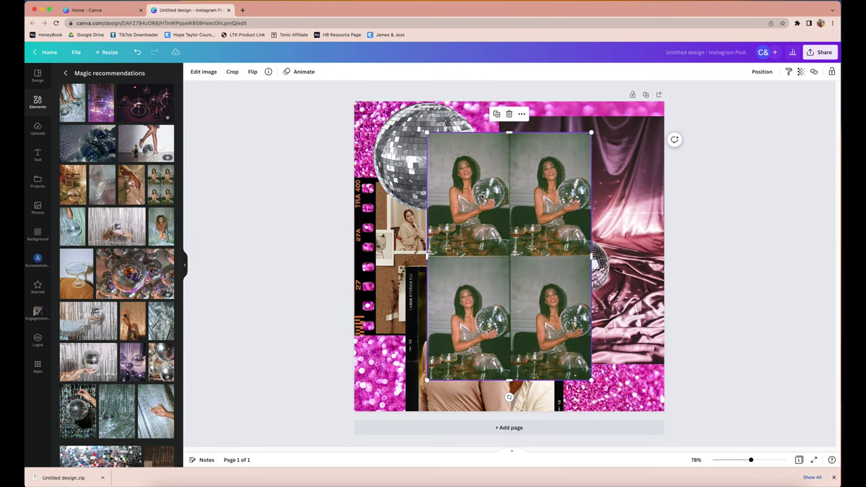
{"action": "key", "text": "BackSpace"}
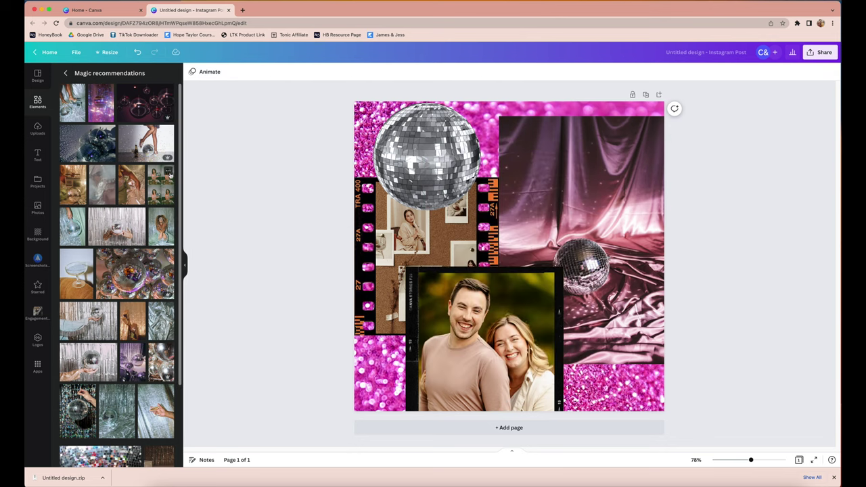
{"action": "left_click", "coordinate": [168, 172]}
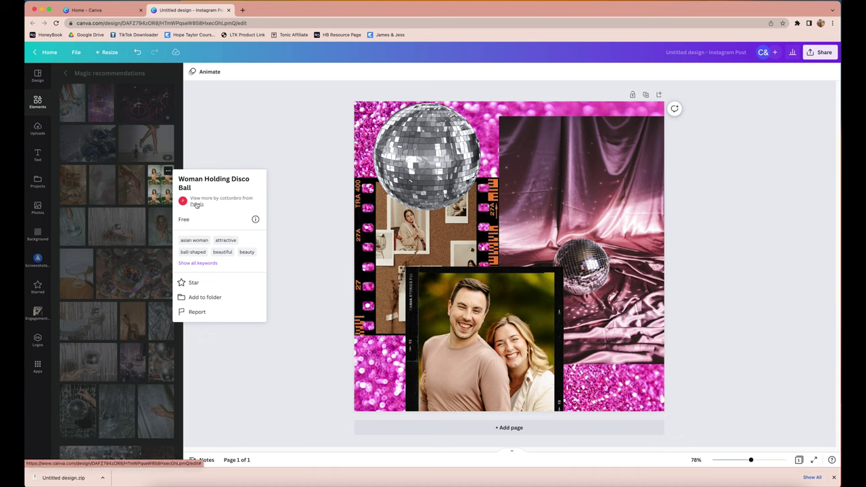
{"action": "left_click", "coordinate": [232, 202]}
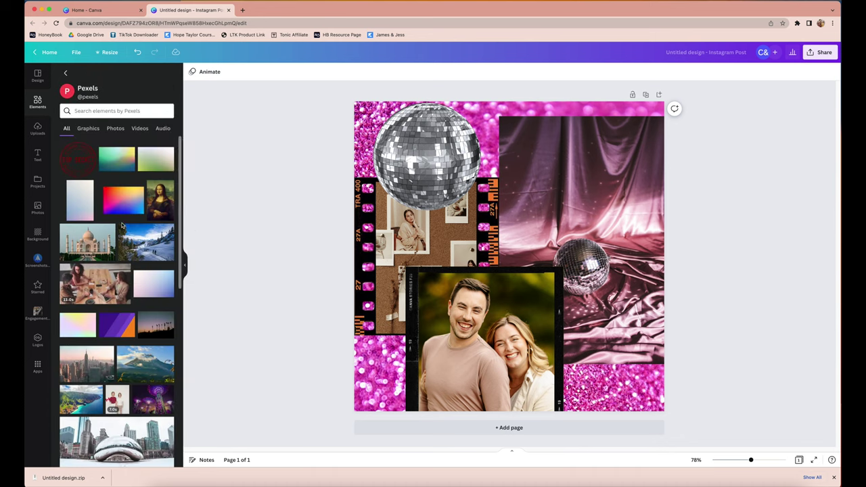
- Scroll the Pexels collection, then reopen the disco-ball photo's info to see its photographer's images
{"action": "scroll", "coordinate": [122, 225], "scroll_direction": "down", "scroll_amount": 3}
{"action": "scroll", "coordinate": [123, 225], "scroll_direction": "down", "scroll_amount": 9}
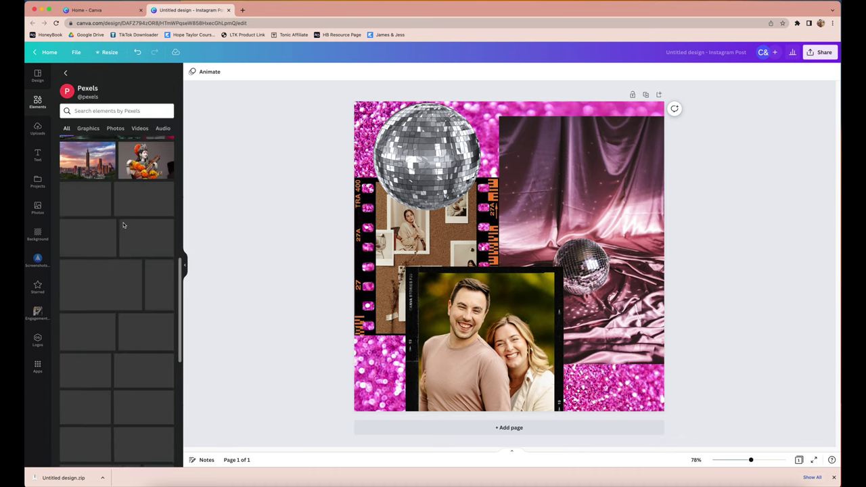
{"action": "scroll", "coordinate": [124, 225], "scroll_direction": "down", "scroll_amount": 5}
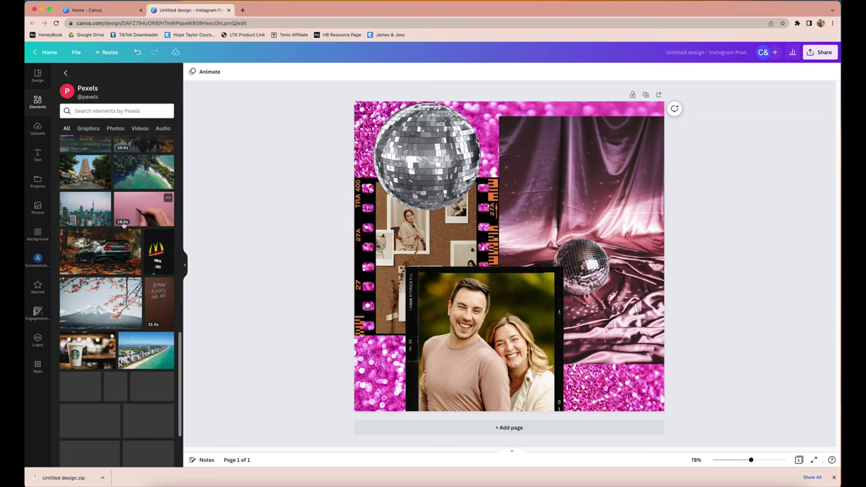
{"action": "scroll", "coordinate": [124, 225], "scroll_direction": "down", "scroll_amount": 6}
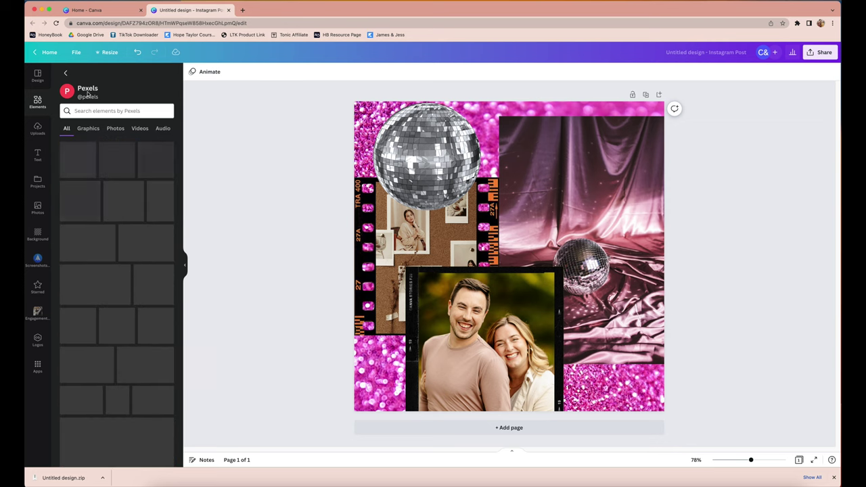
{"action": "left_click", "coordinate": [67, 71]}
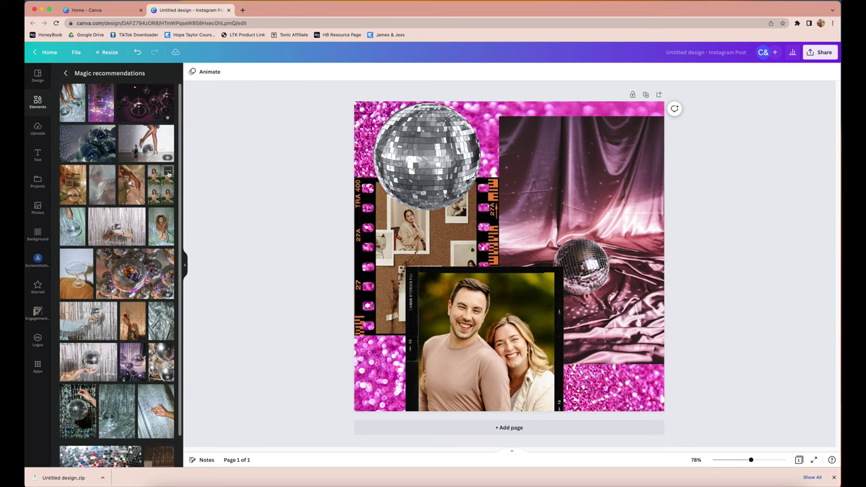
{"action": "left_click", "coordinate": [168, 171]}
{"action": "left_click", "coordinate": [233, 201]}
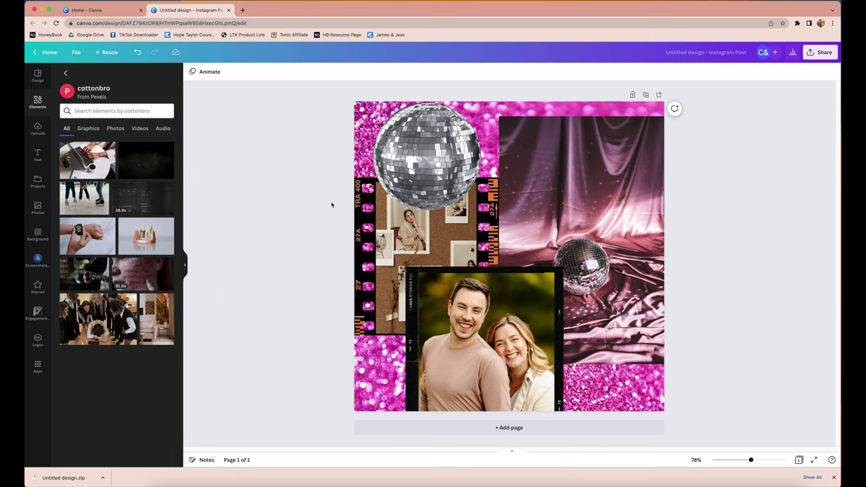
- Add the champagne toast photo from the photographer's images to the design
{"action": "scroll", "coordinate": [153, 228], "scroll_direction": "down", "scroll_amount": 10}
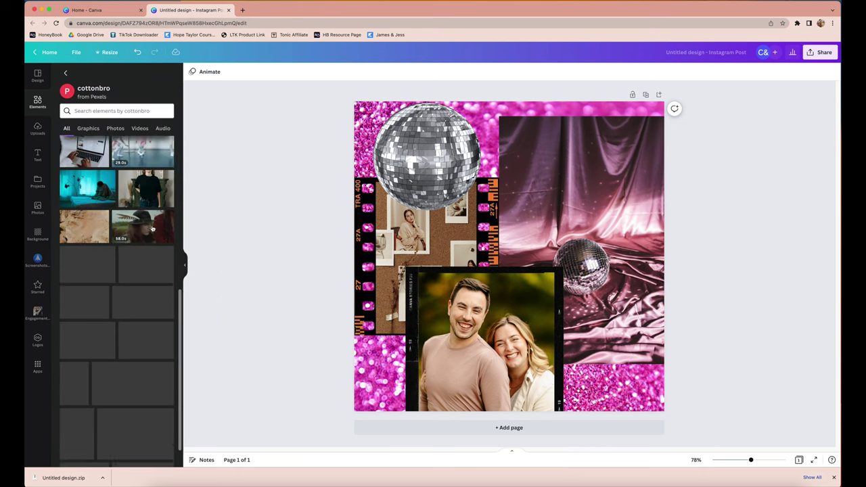
{"action": "scroll", "coordinate": [152, 229], "scroll_direction": "down", "scroll_amount": 5}
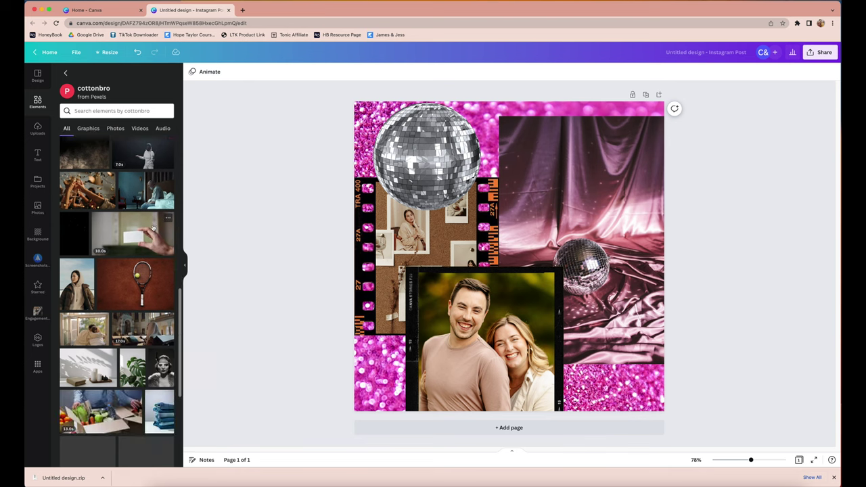
{"action": "left_click", "coordinate": [88, 191]}
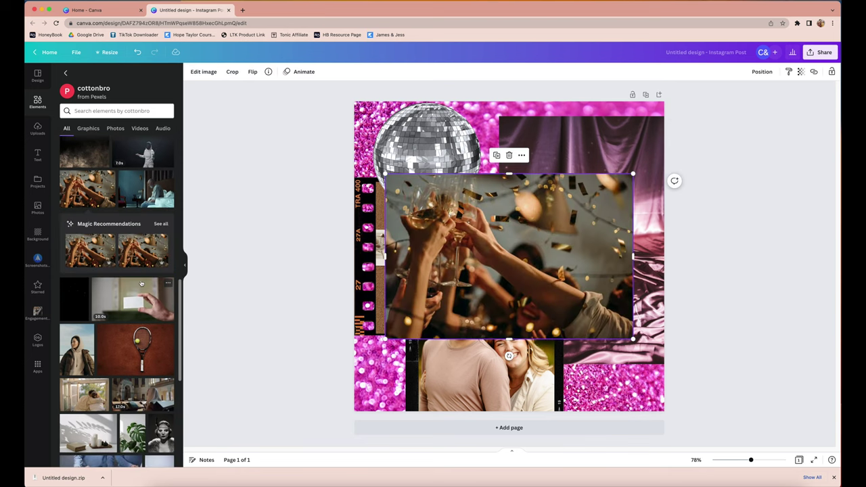
{"action": "scroll", "coordinate": [101, 296], "scroll_direction": "down", "scroll_amount": 10}
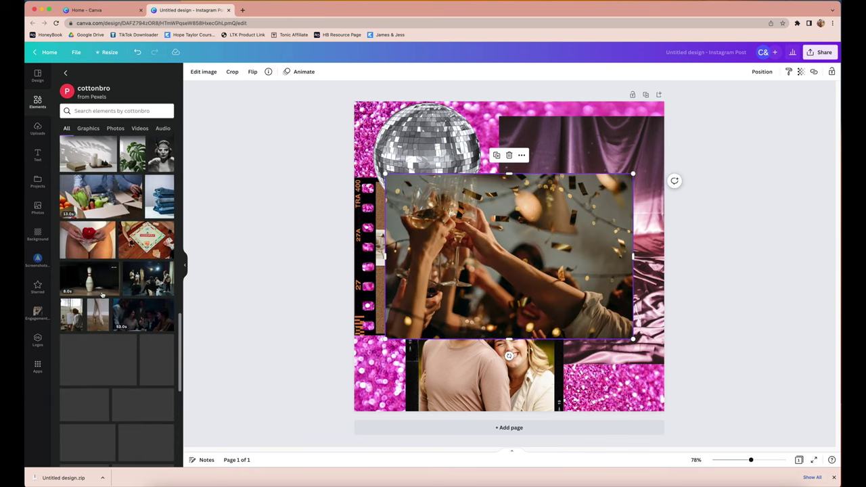
{"action": "scroll", "coordinate": [111, 293], "scroll_direction": "down", "scroll_amount": 10}
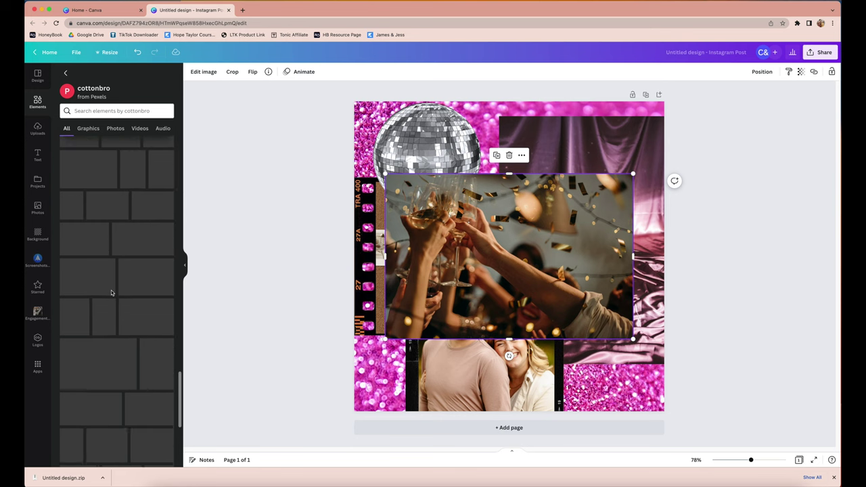
- Filter to cottonbro's photos and replace the centre photo with the scattered polaroids shot
{"action": "left_click", "coordinate": [115, 128]}
{"action": "scroll", "coordinate": [141, 262], "scroll_direction": "down", "scroll_amount": 10}
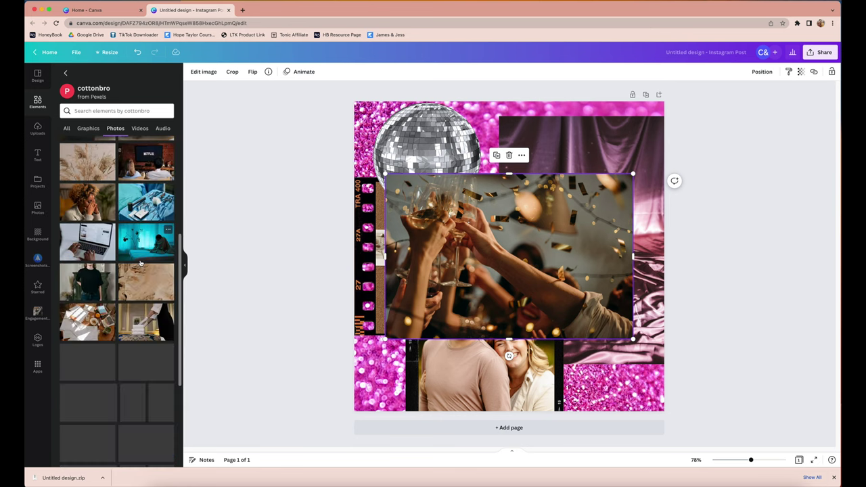
{"action": "scroll", "coordinate": [140, 263], "scroll_direction": "down", "scroll_amount": 10}
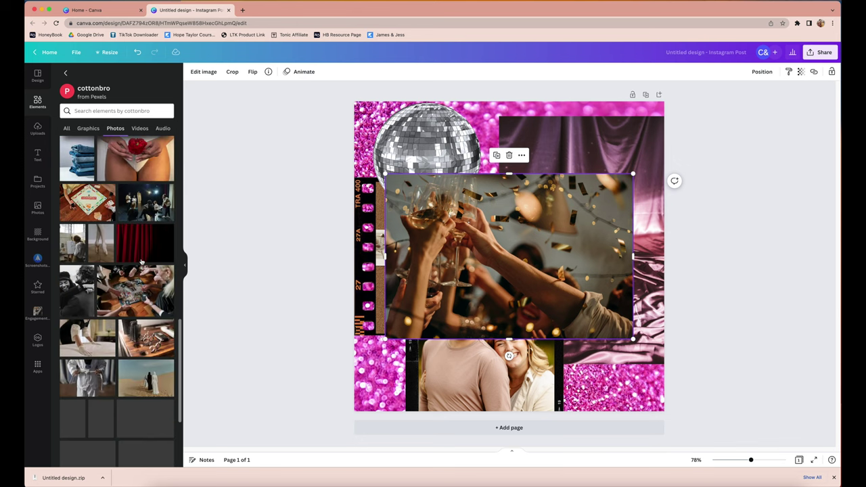
{"action": "scroll", "coordinate": [141, 262], "scroll_direction": "down", "scroll_amount": 10}
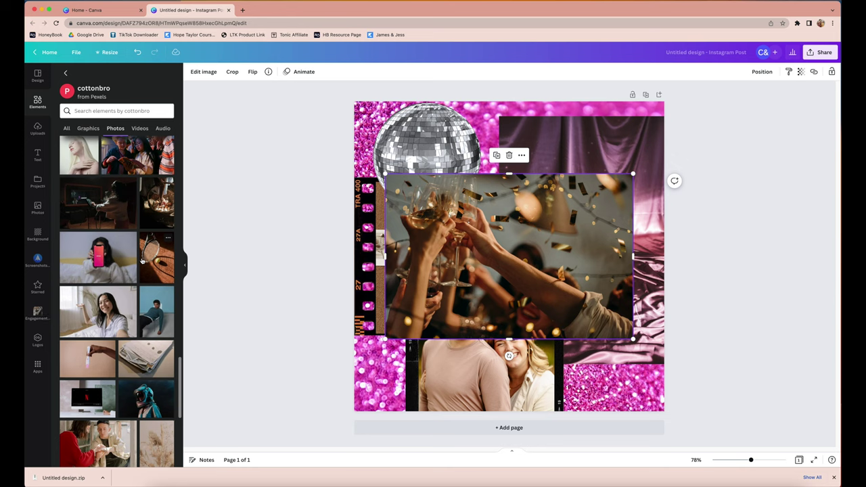
{"action": "scroll", "coordinate": [142, 261], "scroll_direction": "down", "scroll_amount": 5}
{"action": "scroll", "coordinate": [142, 261], "scroll_direction": "down", "scroll_amount": 12}
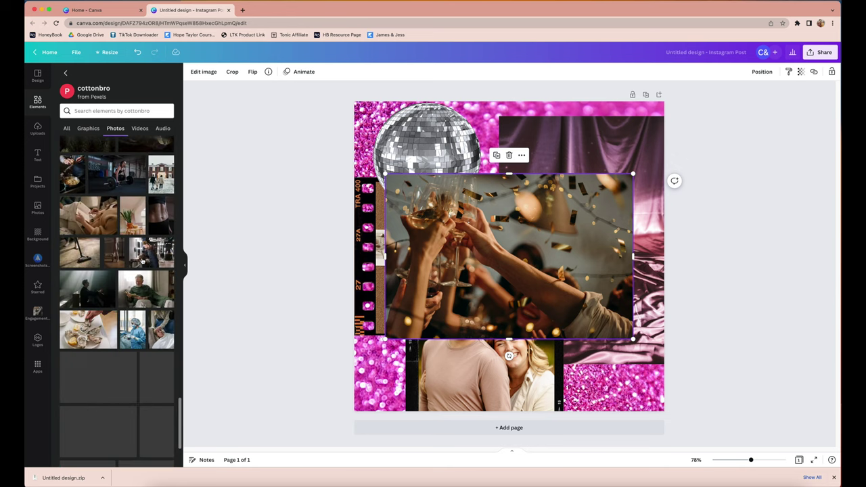
{"action": "scroll", "coordinate": [142, 261], "scroll_direction": "down", "scroll_amount": 8}
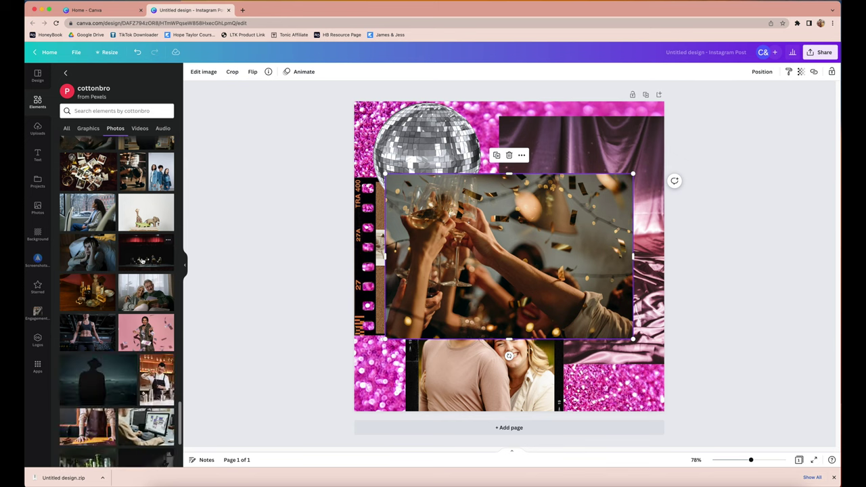
{"action": "left_click", "coordinate": [86, 170]}
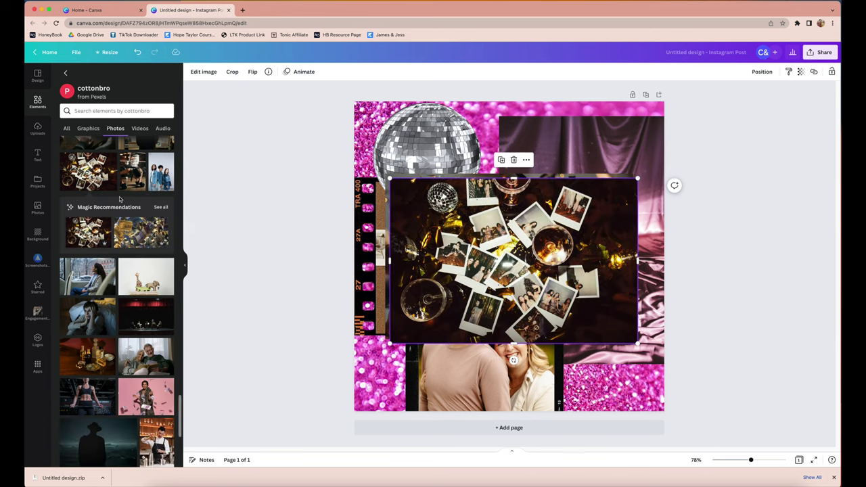
{"action": "scroll", "coordinate": [116, 297], "scroll_direction": "down", "scroll_amount": 10}
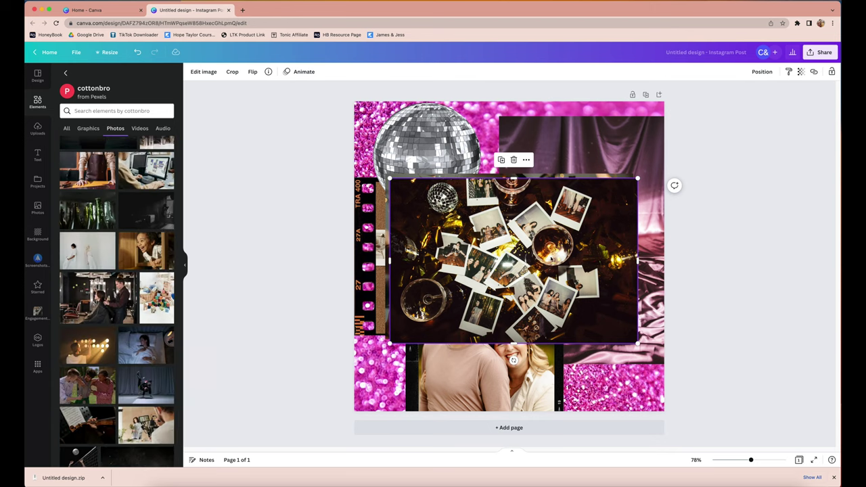
- Undo the party photo swap and add the pink cake-on-heels Trending photo to the collage centre
{"action": "key", "text": "super+z"}
{"action": "key", "text": "super+z"}
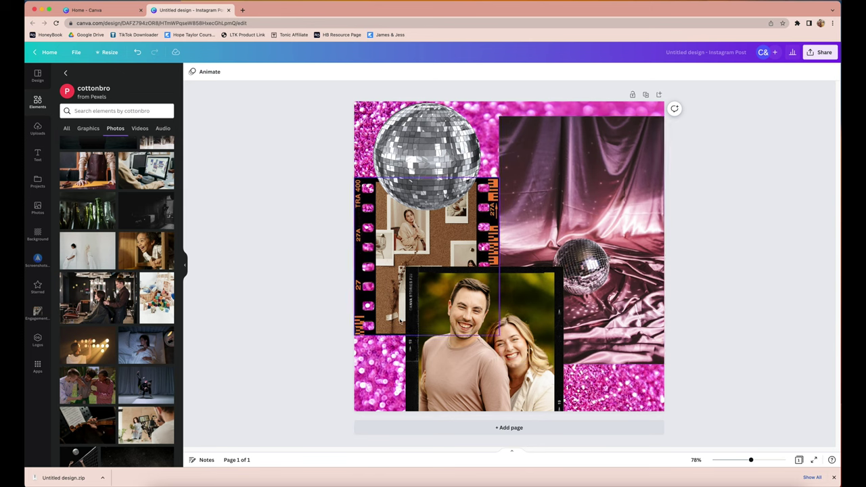
{"action": "left_click", "coordinate": [37, 102]}
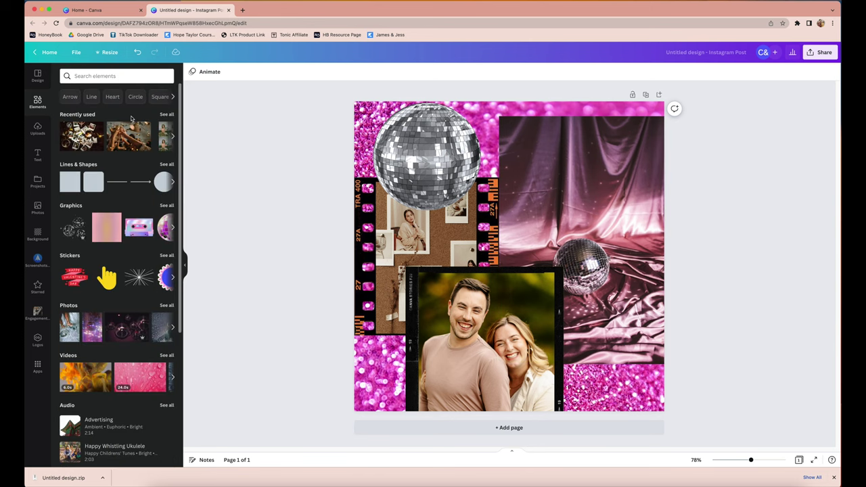
{"action": "left_click", "coordinate": [166, 305]}
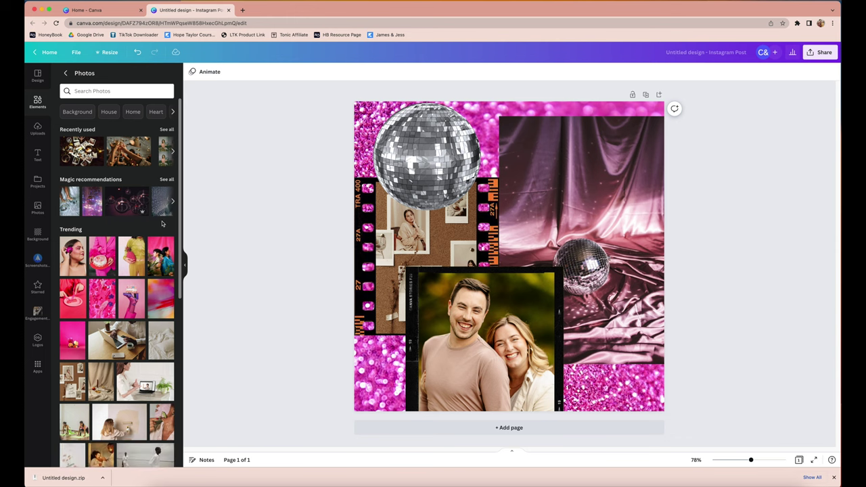
{"action": "left_click", "coordinate": [139, 294]}
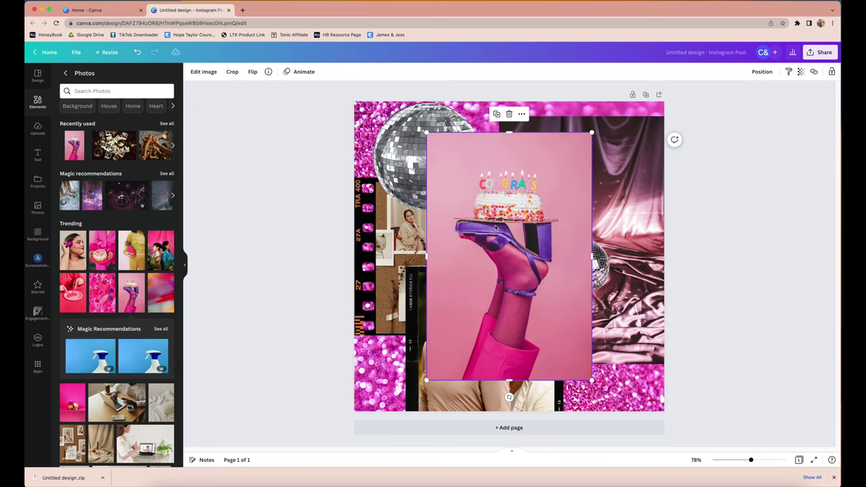
{"action": "left_click", "coordinate": [204, 71]}
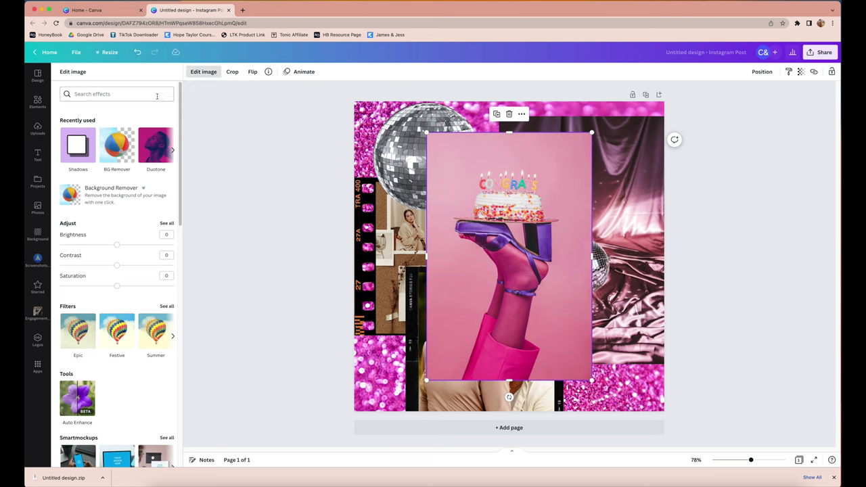
- Preview Violet then Amber duotone tints on the cake-heel photo and cancel, keeping its original colours
{"action": "left_click", "coordinate": [158, 142]}
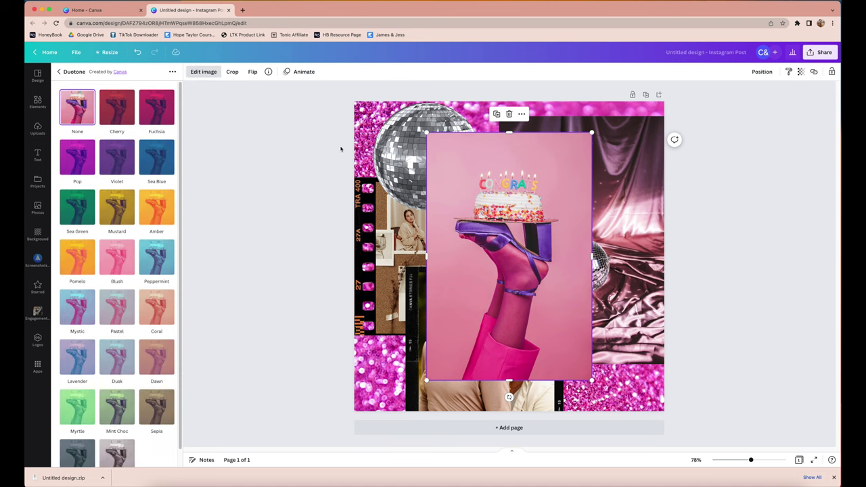
{"action": "left_click", "coordinate": [131, 169]}
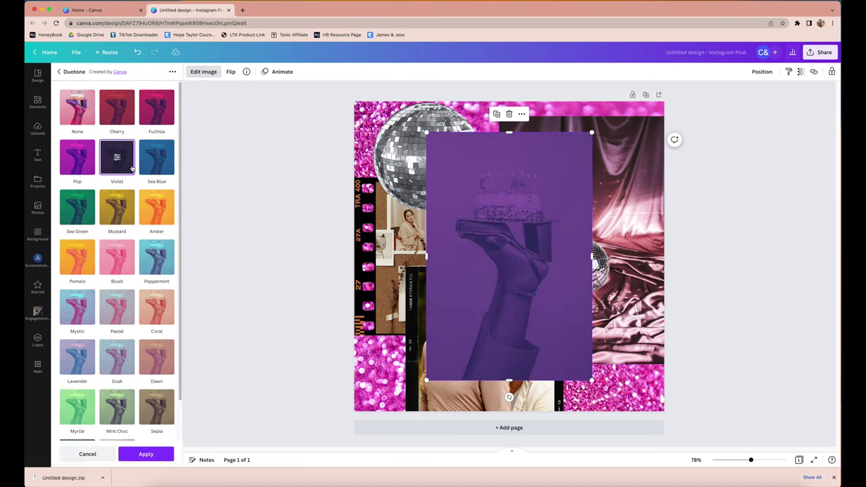
{"action": "left_click", "coordinate": [156, 206]}
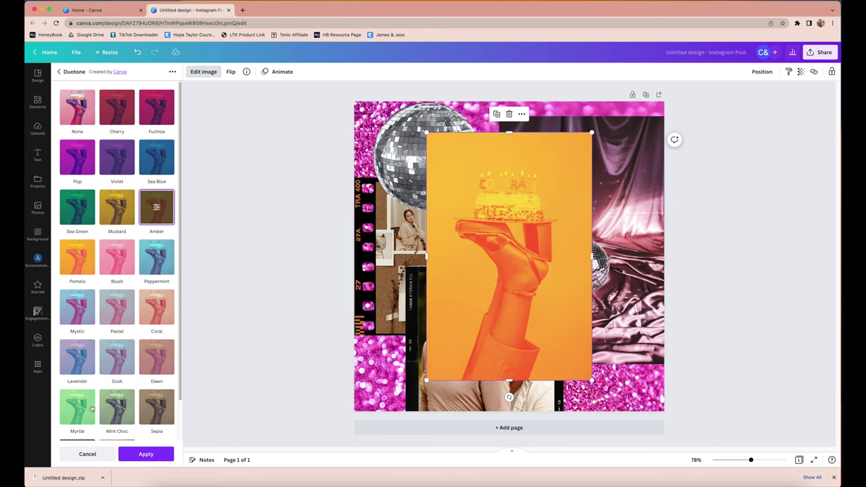
{"action": "left_click", "coordinate": [96, 455]}
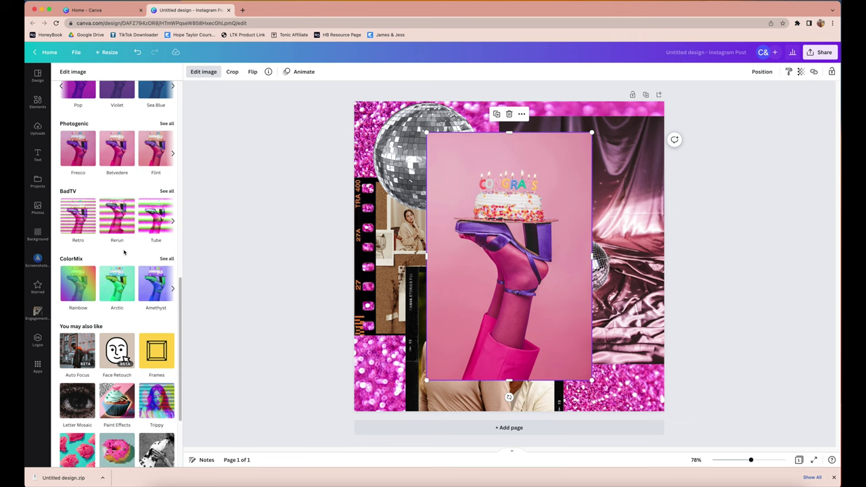
{"action": "scroll", "coordinate": [124, 251], "scroll_direction": "down", "scroll_amount": 1}
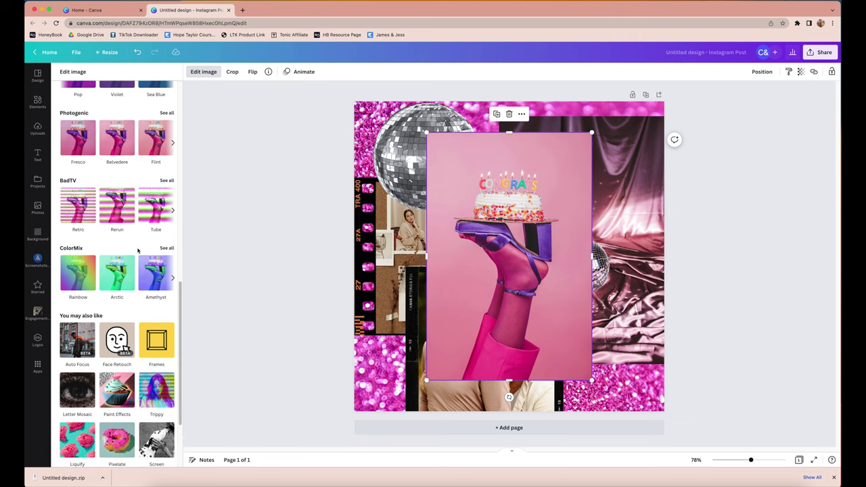
{"action": "scroll", "coordinate": [138, 250], "scroll_direction": "down", "scroll_amount": 3}
{"action": "scroll", "coordinate": [138, 251], "scroll_direction": "up", "scroll_amount": 4}
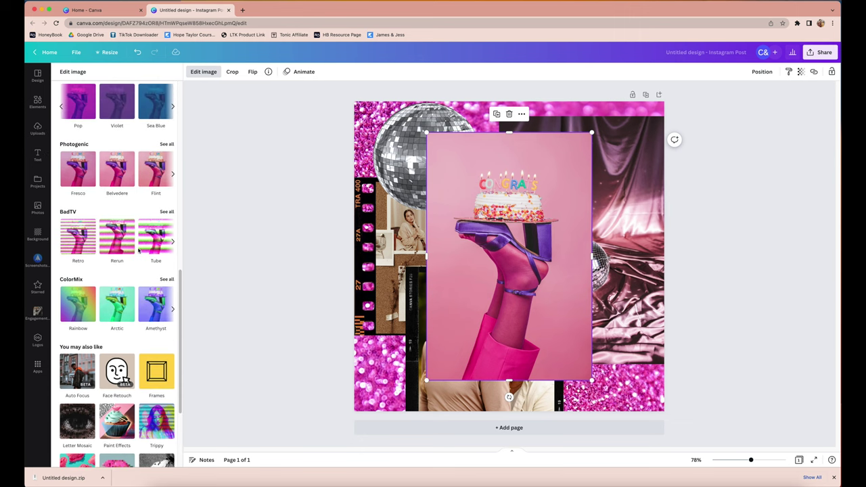
{"action": "scroll", "coordinate": [138, 251], "scroll_direction": "up", "scroll_amount": 3}
{"action": "scroll", "coordinate": [138, 251], "scroll_direction": "down", "scroll_amount": 8}
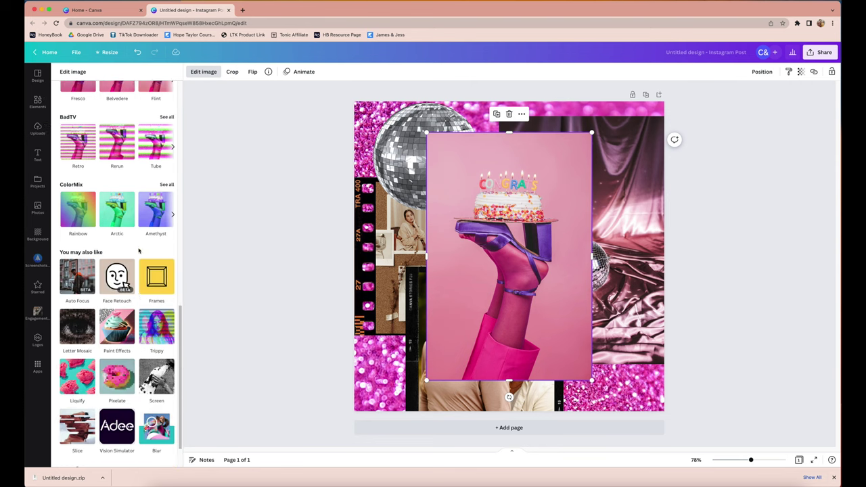
{"action": "scroll", "coordinate": [138, 250], "scroll_direction": "up", "scroll_amount": 8}
{"action": "scroll", "coordinate": [138, 251], "scroll_direction": "up", "scroll_amount": 7}
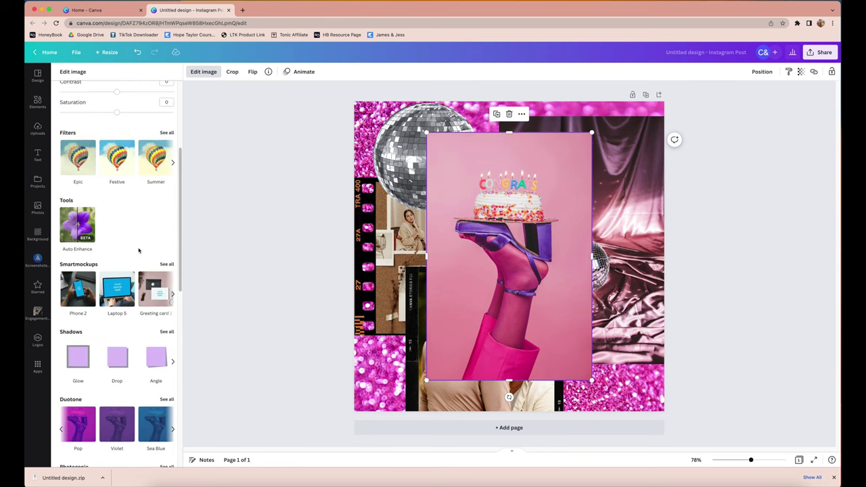
{"action": "scroll", "coordinate": [138, 251], "scroll_direction": "up", "scroll_amount": 3}
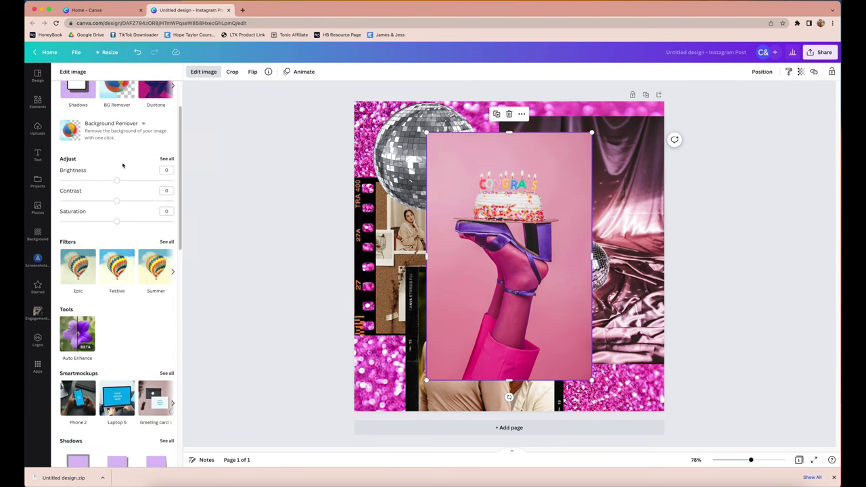
- View all brightness and colour adjustment sliders for the cake-heel photo, then return to effects
{"action": "left_click", "coordinate": [166, 158]}
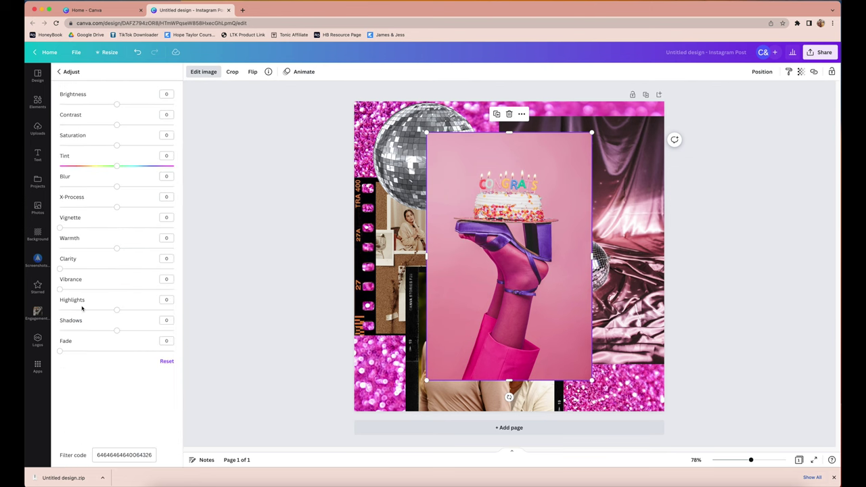
{"action": "left_click", "coordinate": [59, 72]}
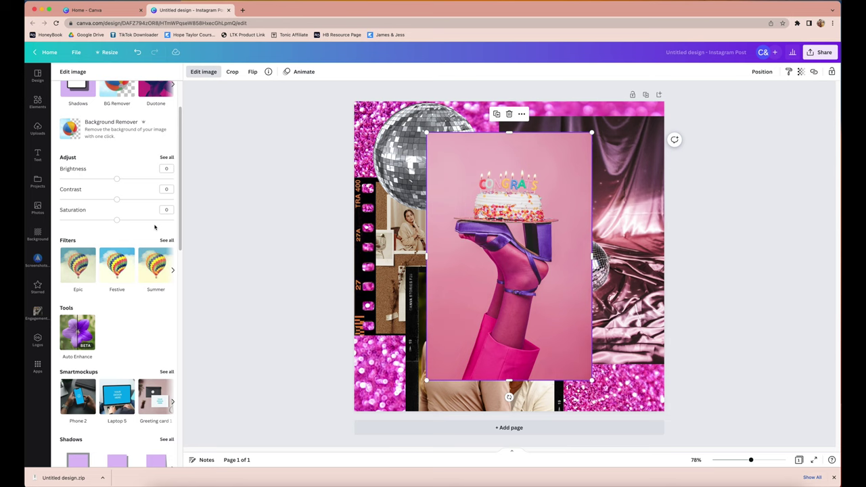
{"action": "scroll", "coordinate": [155, 227], "scroll_direction": "down", "scroll_amount": 3}
- Preview Glow, Drop and Page Lift shadows on the photo, then cancel the shadow
{"action": "left_click", "coordinate": [166, 316]}
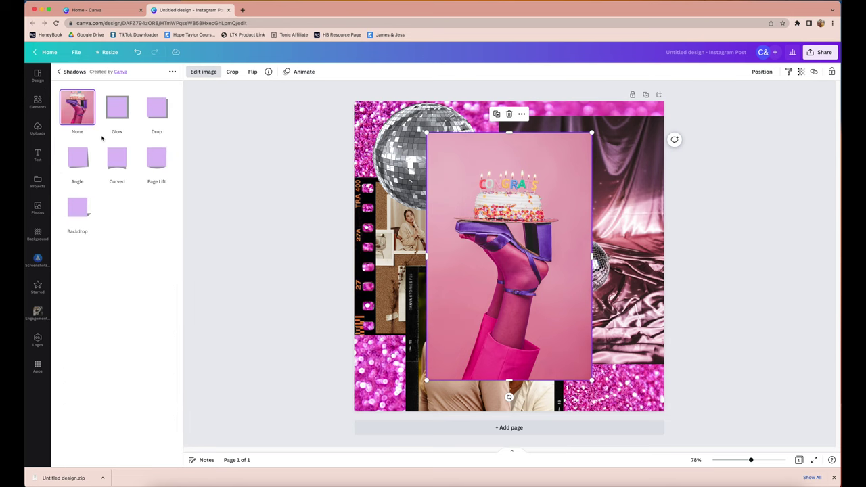
{"action": "left_click", "coordinate": [117, 112]}
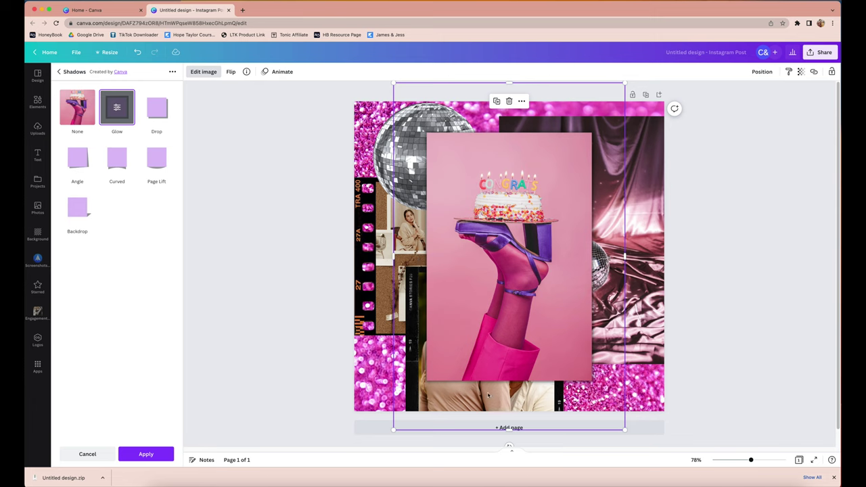
{"action": "left_click", "coordinate": [157, 109]}
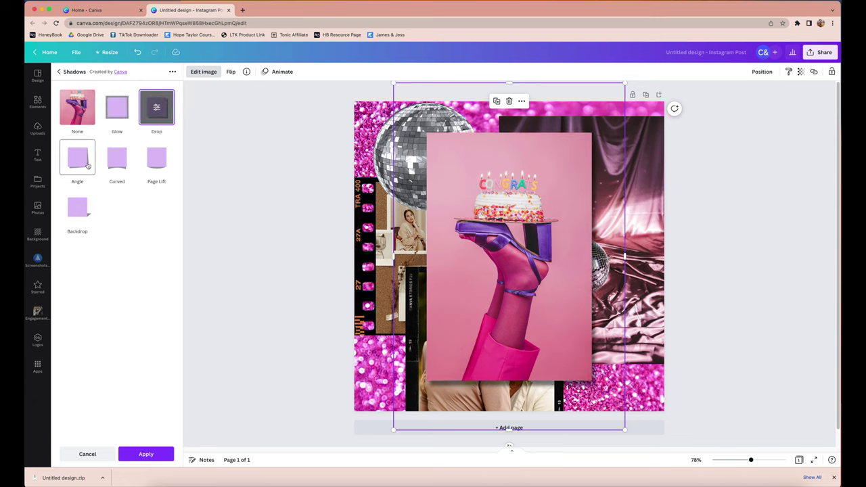
{"action": "left_click", "coordinate": [154, 159]}
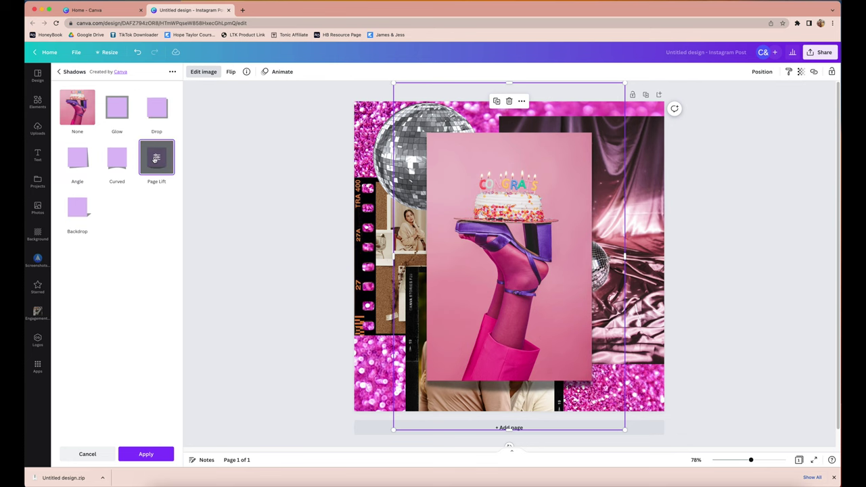
{"action": "left_click", "coordinate": [87, 453]}
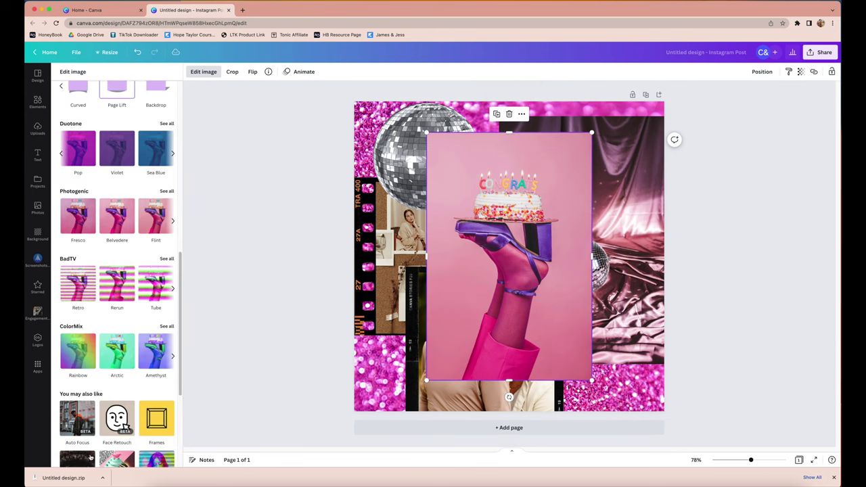
{"action": "scroll", "coordinate": [143, 235], "scroll_direction": "up", "scroll_amount": 5}
{"action": "scroll", "coordinate": [143, 235], "scroll_direction": "up", "scroll_amount": 4}
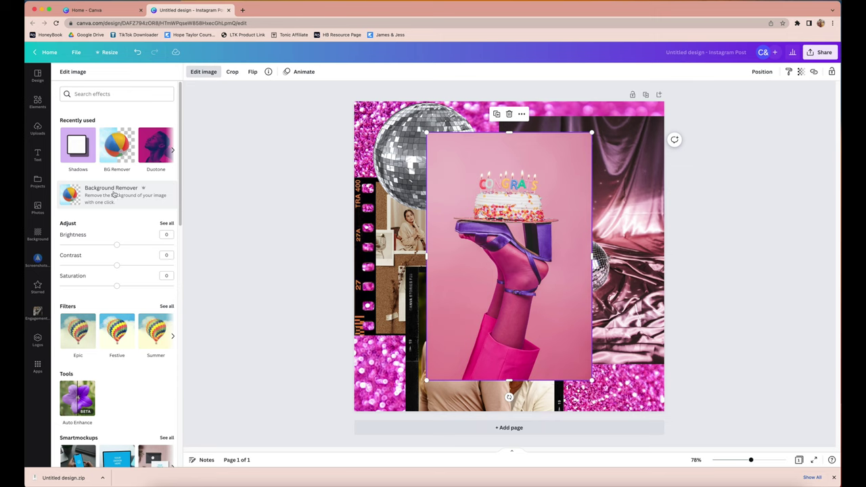
- Remove the cake-heel photo's pink background, move the cutout over the disco ball, and start the Erase brush
{"action": "left_click", "coordinate": [113, 194]}
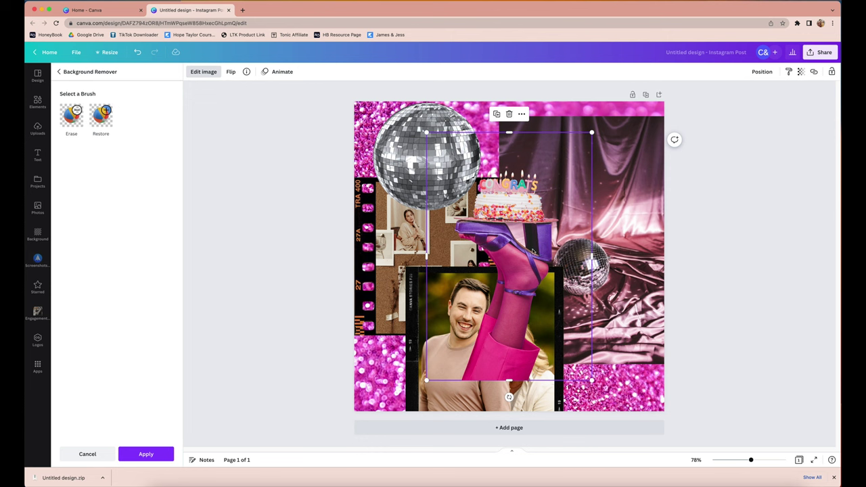
{"action": "left_click_drag", "start_coordinate": [525, 242], "coordinate": [458, 204]}
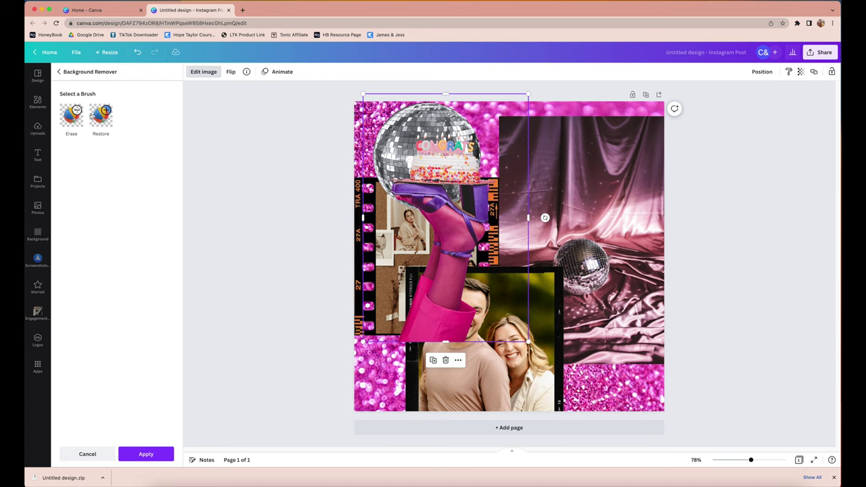
{"action": "left_click", "coordinate": [73, 116]}
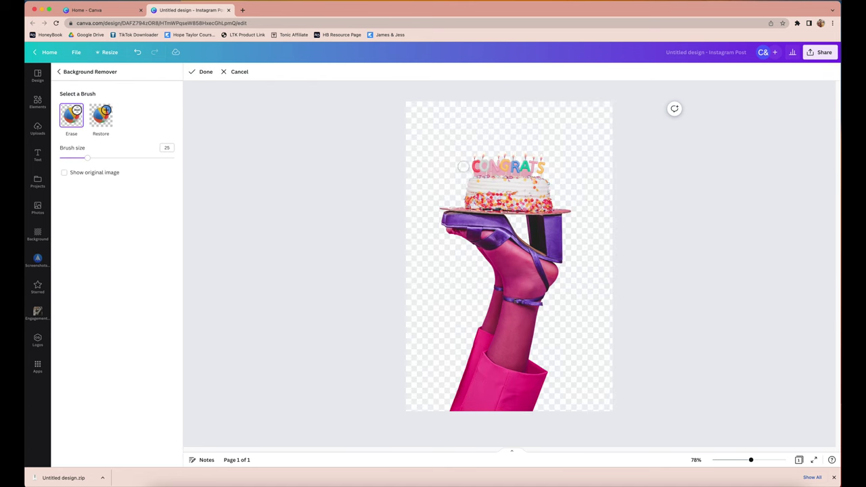
- Erase leftover background between the Congrats candles with a finer brush, then apply the background removal
{"action": "left_click", "coordinate": [63, 172]}
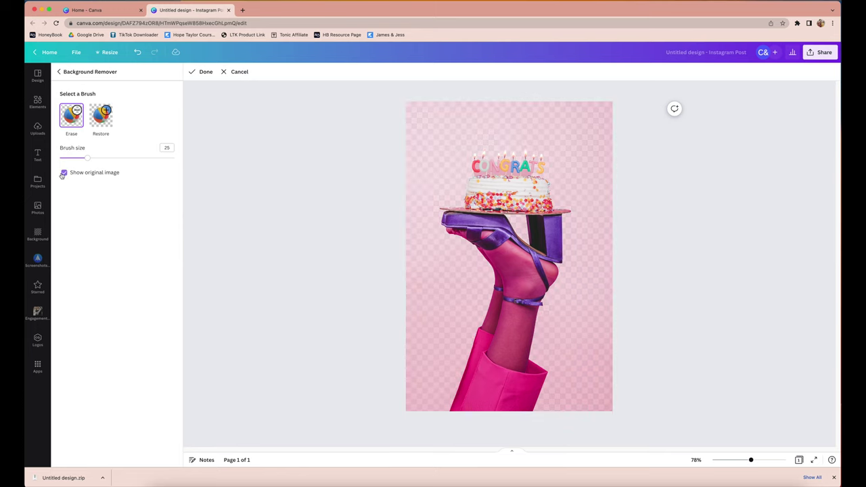
{"action": "left_click", "coordinate": [63, 173]}
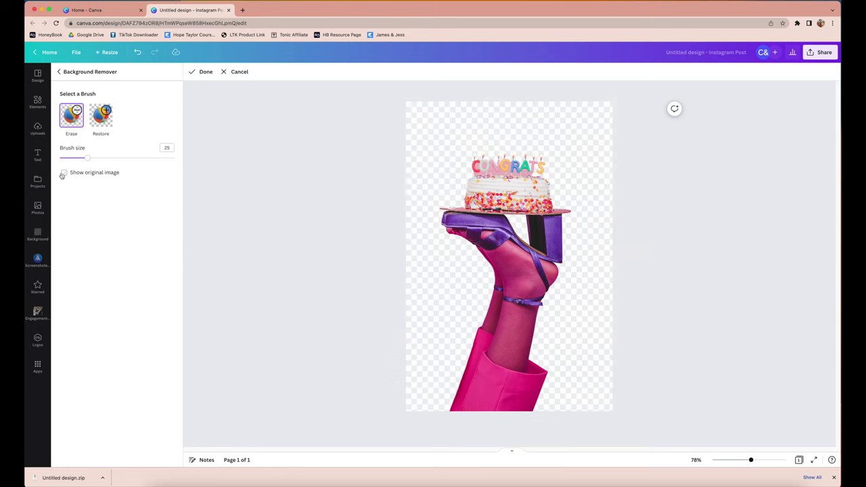
{"action": "mouse_move", "coordinate": [89, 157]}
{"action": "left_mouse_down"}
{"action": "mouse_move", "coordinate": [78, 157]}
{"action": "mouse_move", "coordinate": [95, 159]}
{"action": "mouse_move", "coordinate": [80, 158]}
{"action": "left_mouse_up"}
{"action": "left_click", "coordinate": [768, 459]}
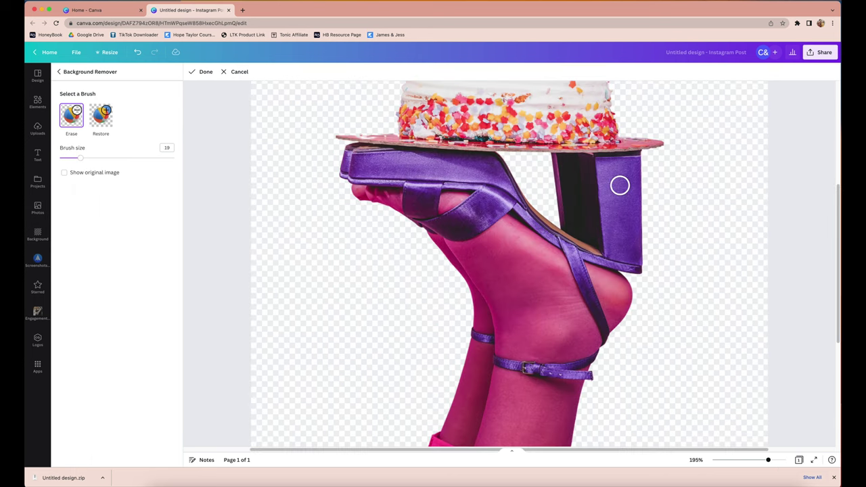
{"action": "scroll", "coordinate": [756, 144], "scroll_direction": "up", "scroll_amount": 5}
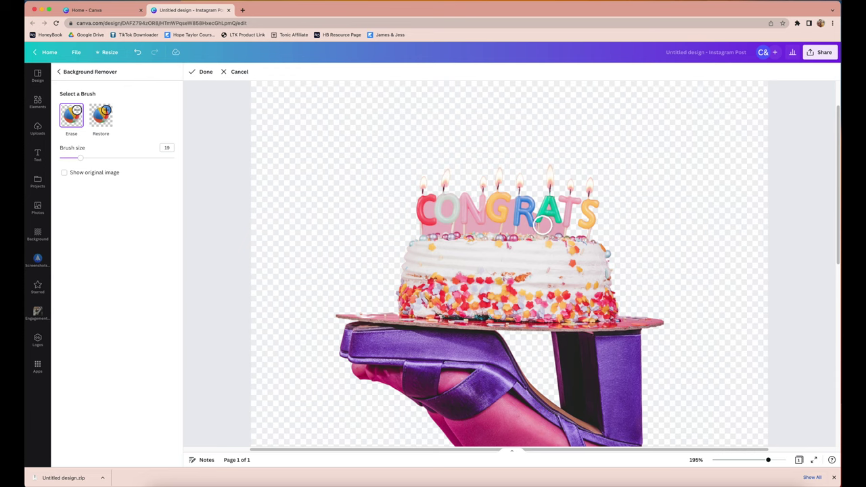
{"action": "left_click", "coordinate": [74, 158]}
{"action": "left_click_drag", "start_coordinate": [73, 157], "coordinate": [65, 157]}
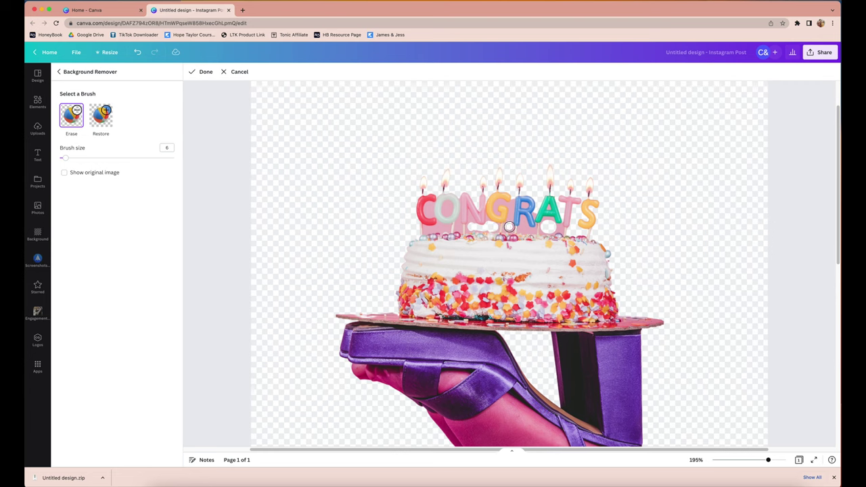
{"action": "left_click", "coordinate": [198, 72]}
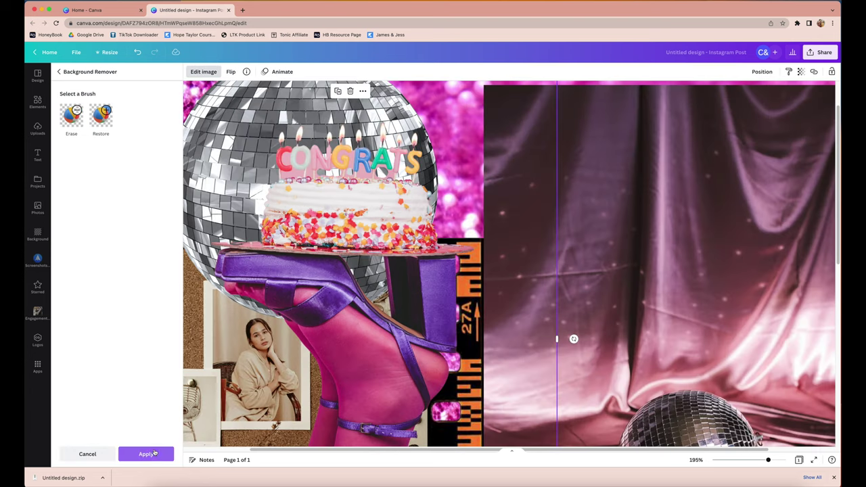
{"action": "left_click", "coordinate": [147, 454]}
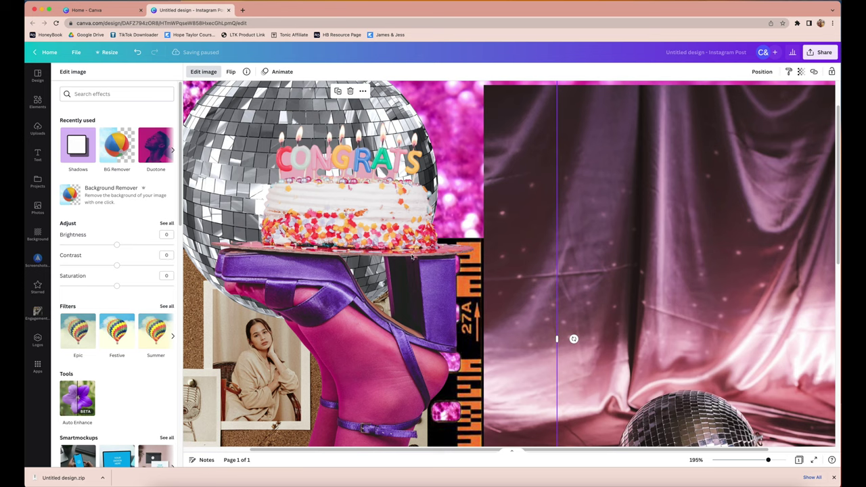
- Delete the cake-heel cutout, add the woman-with-flower photo, remove its background, and move it lower right
{"action": "left_click", "coordinate": [752, 460]}
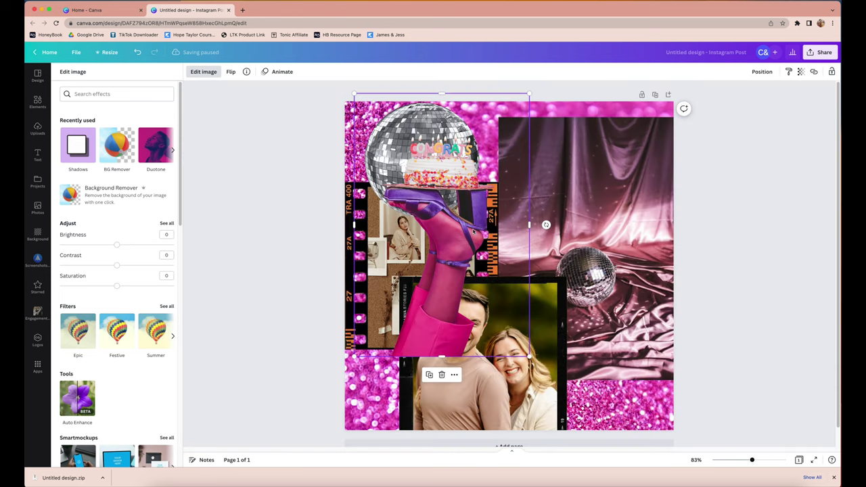
{"action": "key", "text": "Delete"}
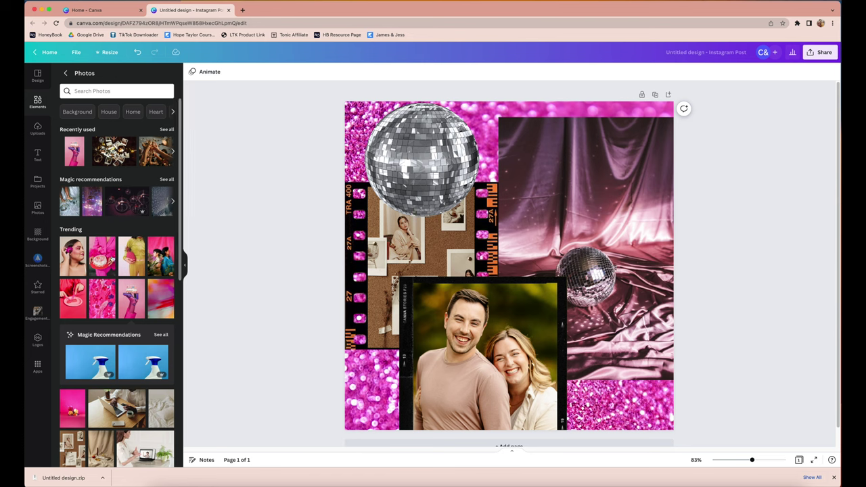
{"action": "left_click", "coordinate": [76, 253]}
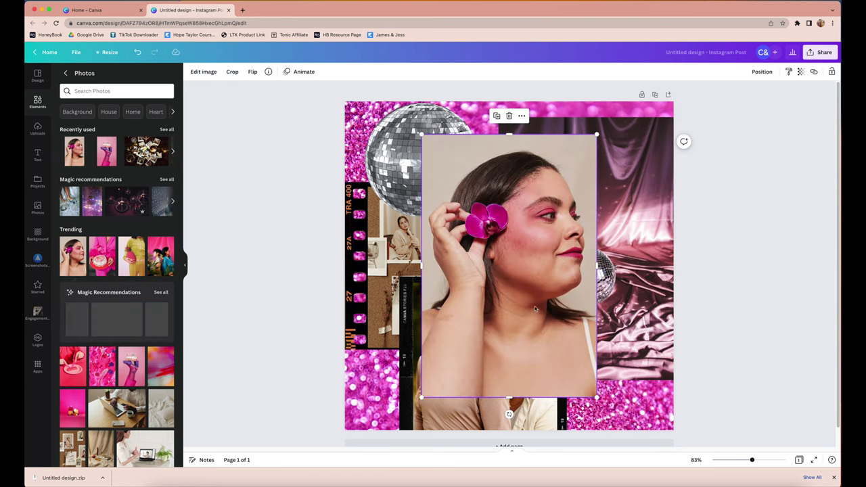
{"action": "left_click", "coordinate": [203, 72]}
{"action": "left_click", "coordinate": [77, 145]}
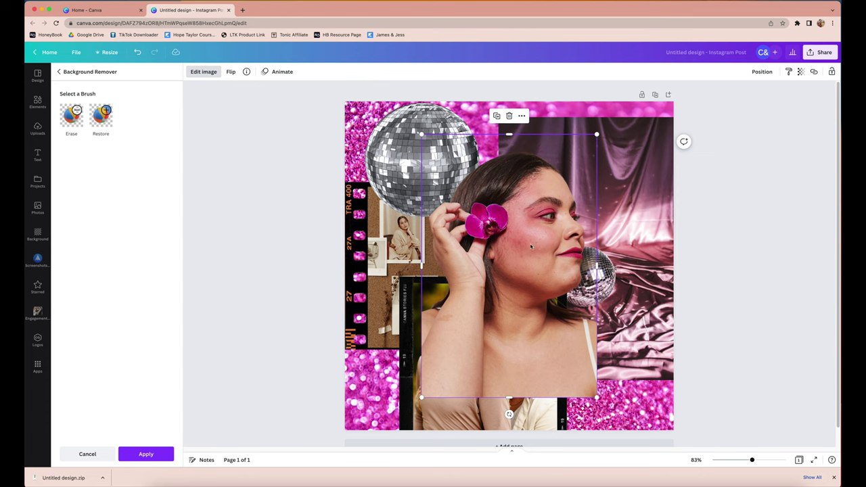
{"action": "left_click_drag", "start_coordinate": [531, 247], "coordinate": [612, 283]}
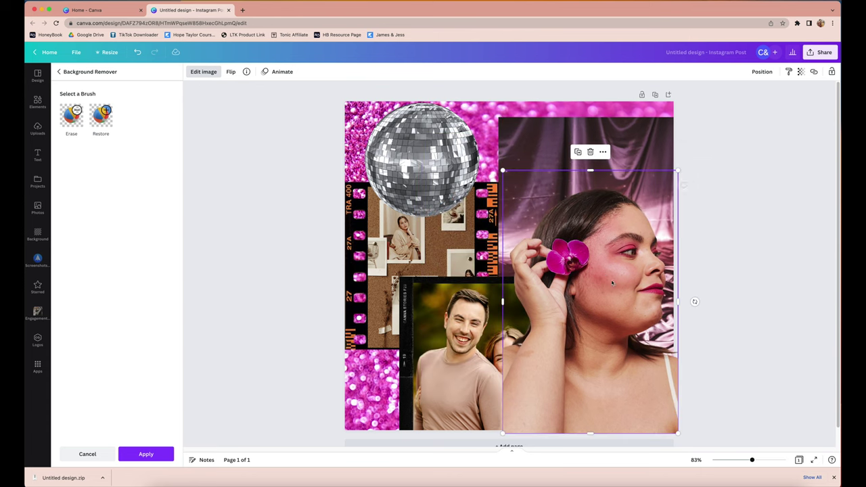
- Reselect the woman cutout and preview a Glow shadow on her, leaving her shadow-free
{"action": "left_click", "coordinate": [758, 270]}
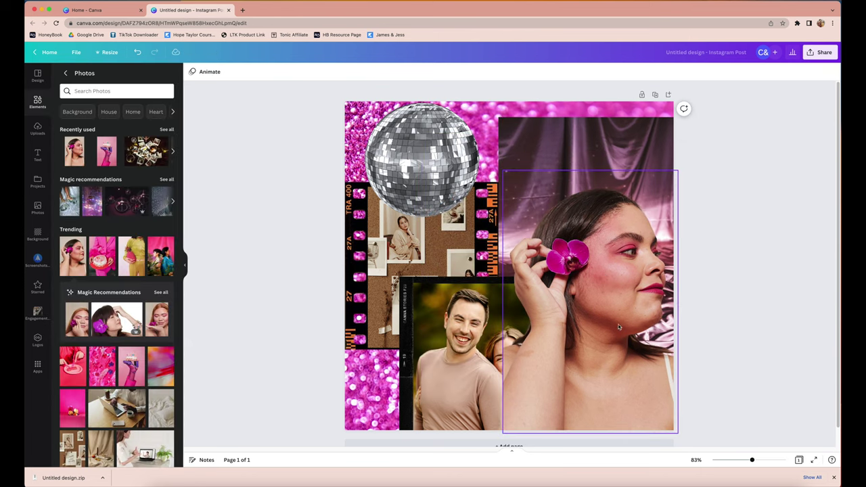
{"action": "left_click", "coordinate": [587, 296]}
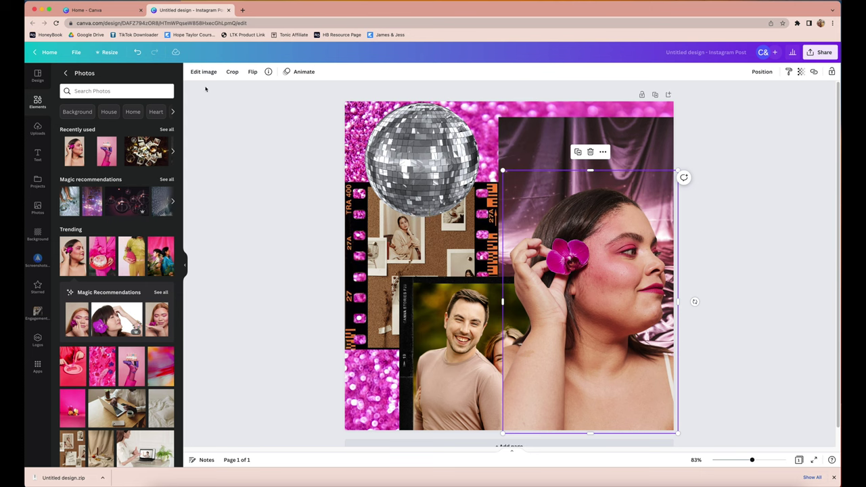
{"action": "left_click", "coordinate": [203, 72]}
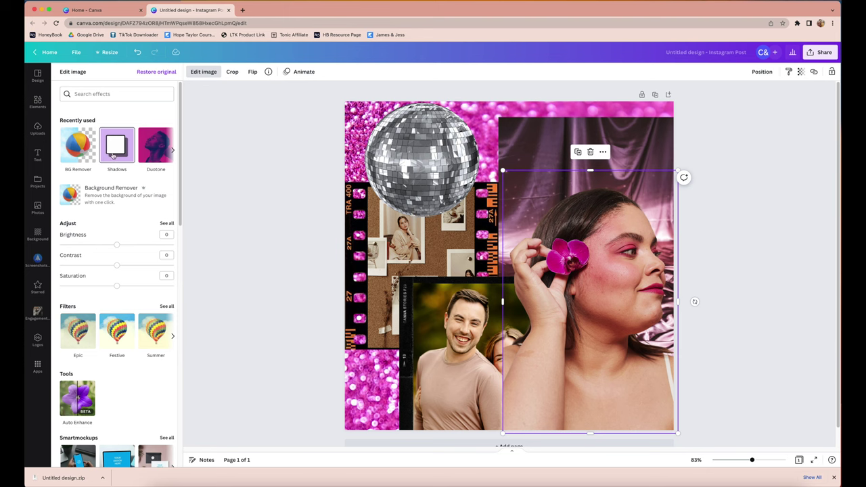
{"action": "left_click", "coordinate": [114, 146]}
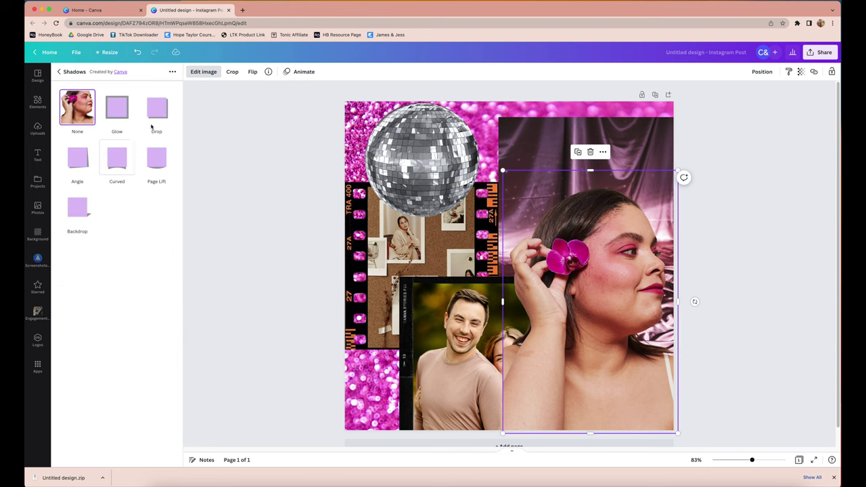
{"action": "left_click", "coordinate": [119, 115]}
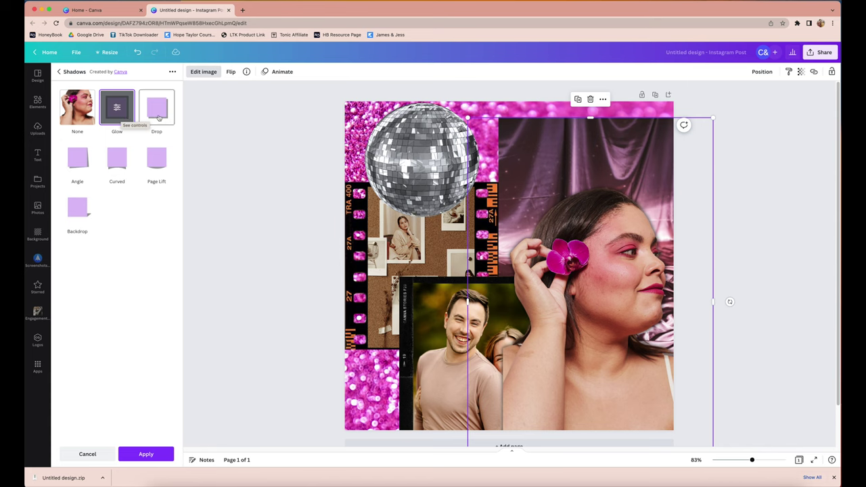
{"action": "left_click", "coordinate": [589, 250]}
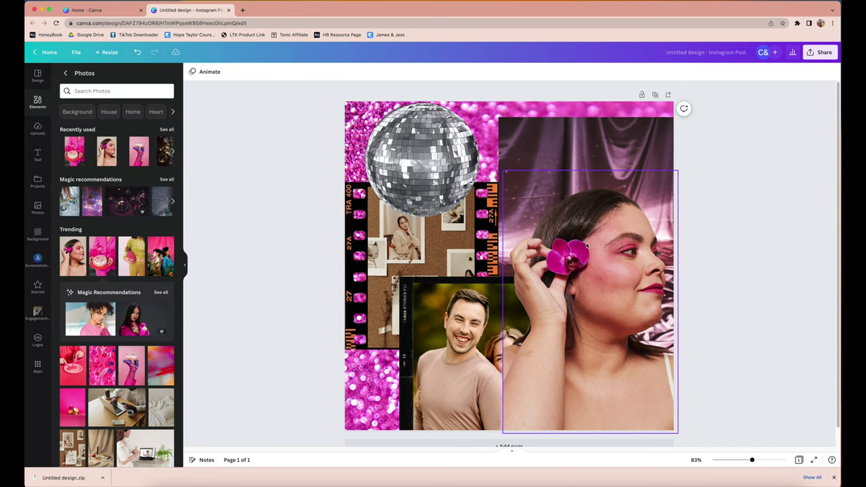